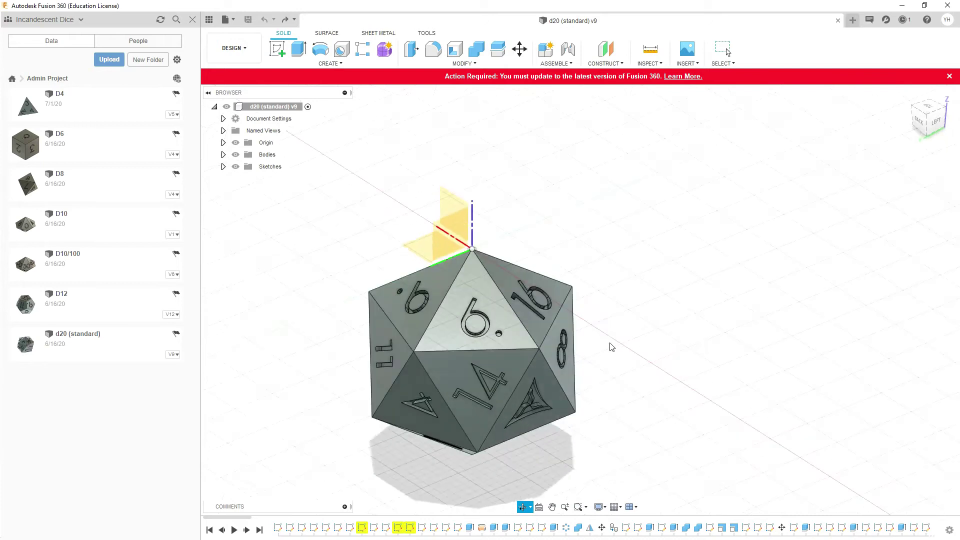
Open the D6 die design, orbit down onto the cube's 6 face and select it.
{"action": "double_click", "coordinate": [80, 151]}
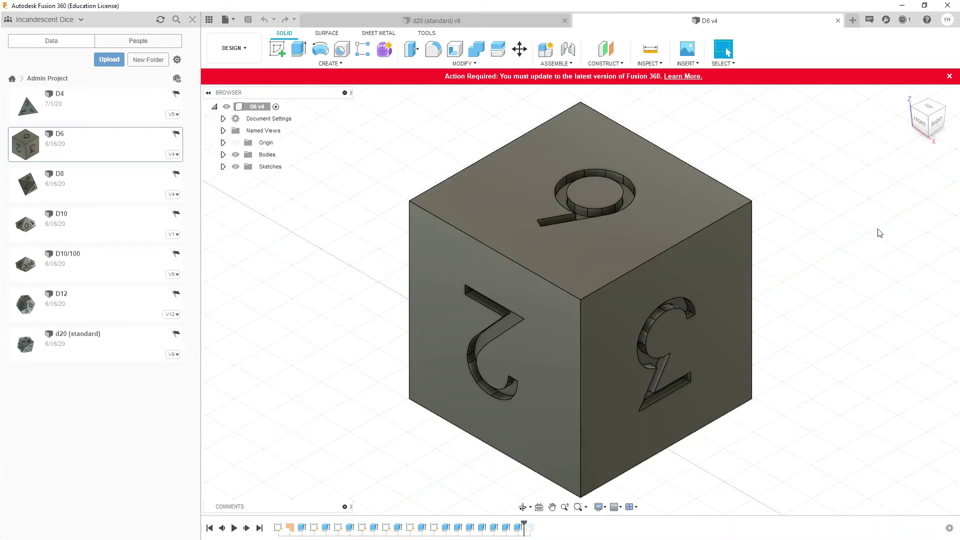
{"action": "scroll", "coordinate": [718, 279], "scroll_direction": "down", "scroll_amount": 3}
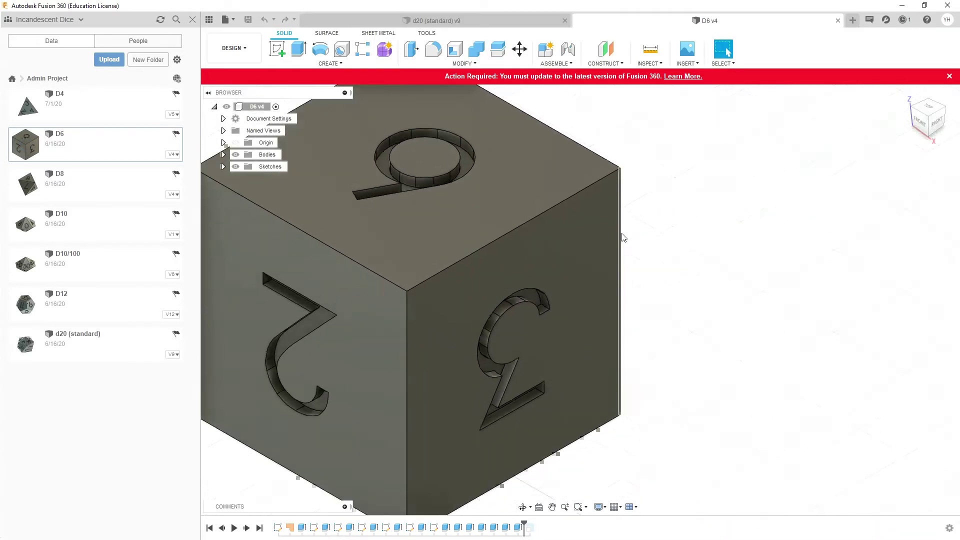
{"action": "right_click", "coordinate": [703, 234]}
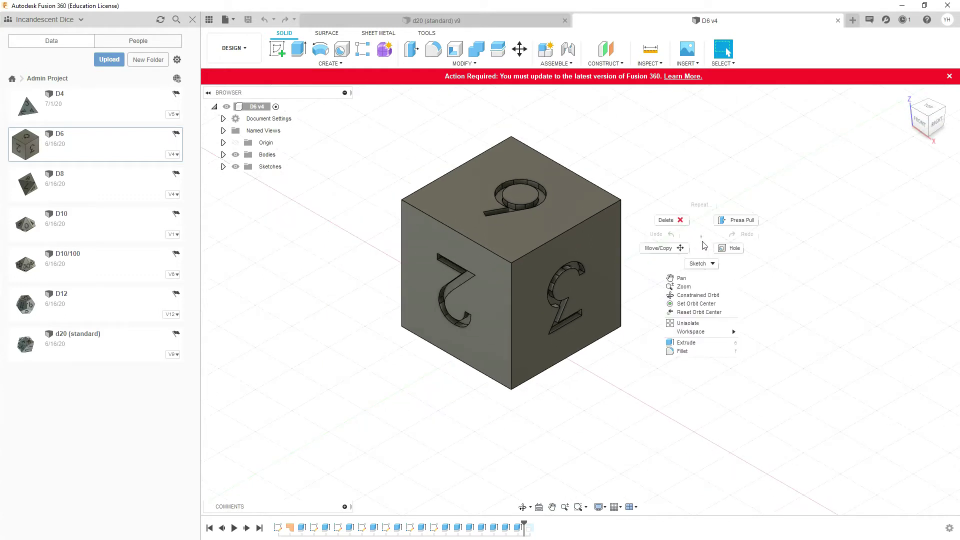
{"action": "left_click", "coordinate": [706, 231]}
{"action": "middle_click_drag", "start_coordinate": [704, 195], "coordinate": [568, 233], "text": "shift"}
{"action": "left_click", "coordinate": [567, 231]}
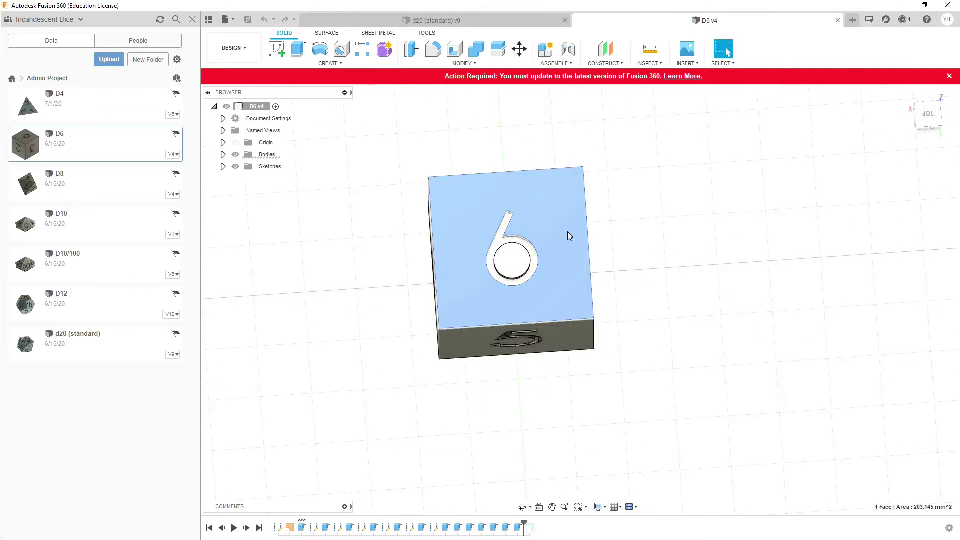
{"action": "right_click", "coordinate": [568, 232]}
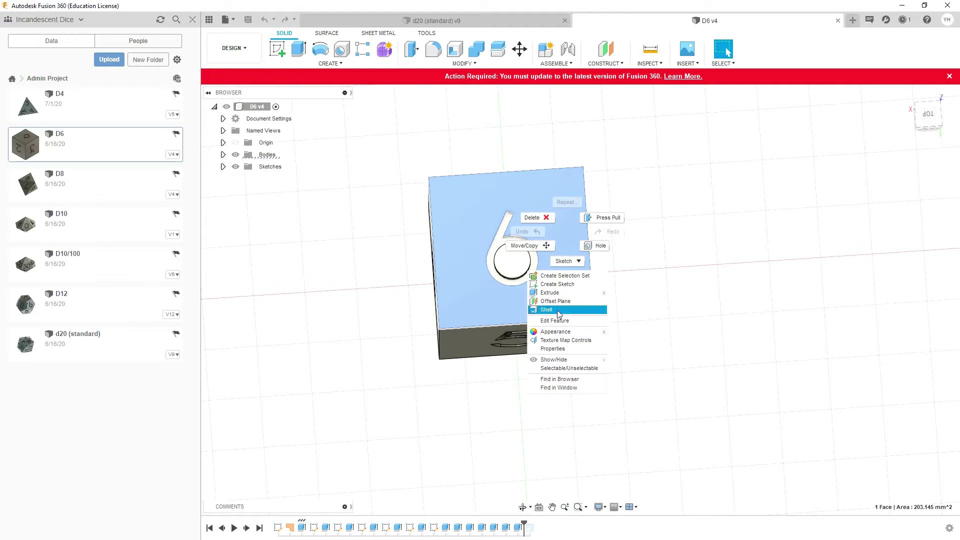
{"action": "left_click", "coordinate": [554, 321]}
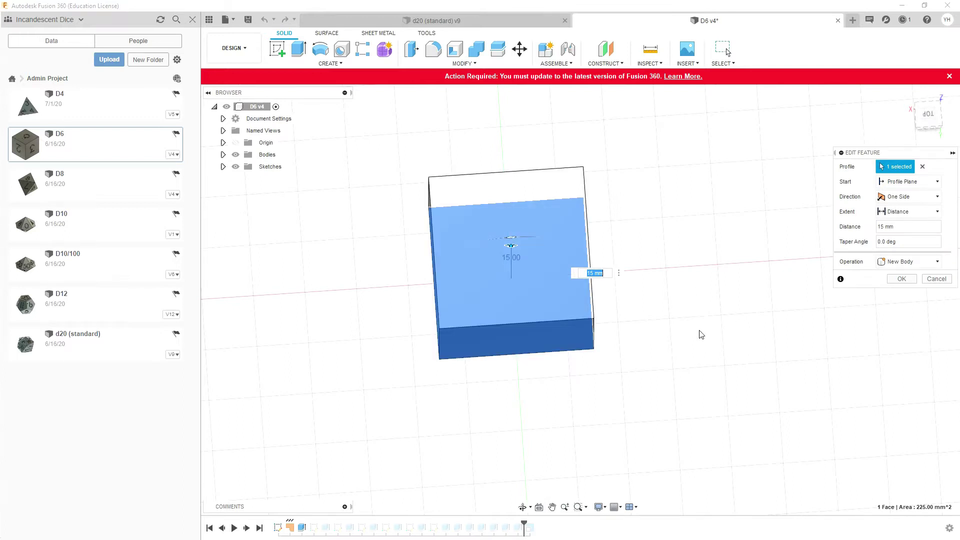
{"action": "key", "text": "Return"}
{"action": "left_click", "coordinate": [544, 260]}
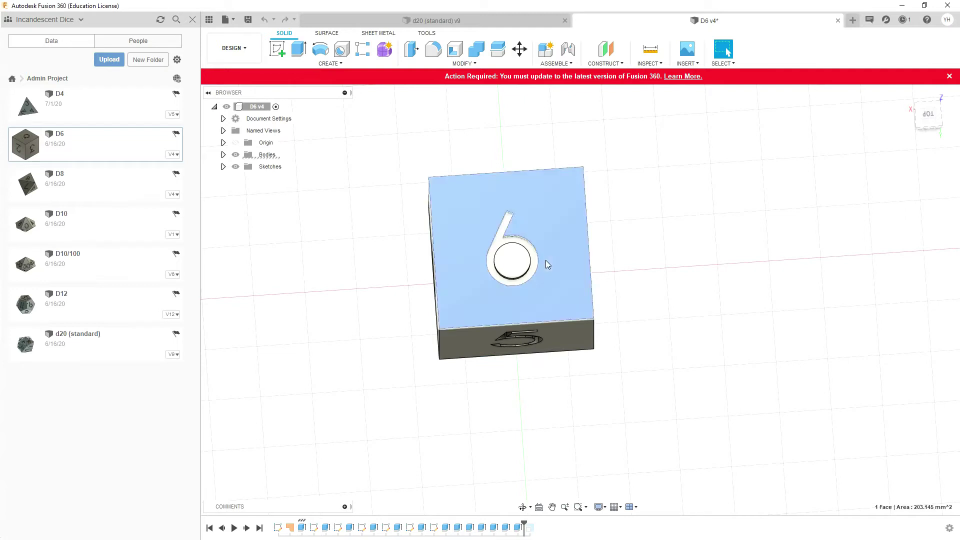
{"action": "right_click", "coordinate": [547, 257]}
{"action": "left_click", "coordinate": [549, 257]}
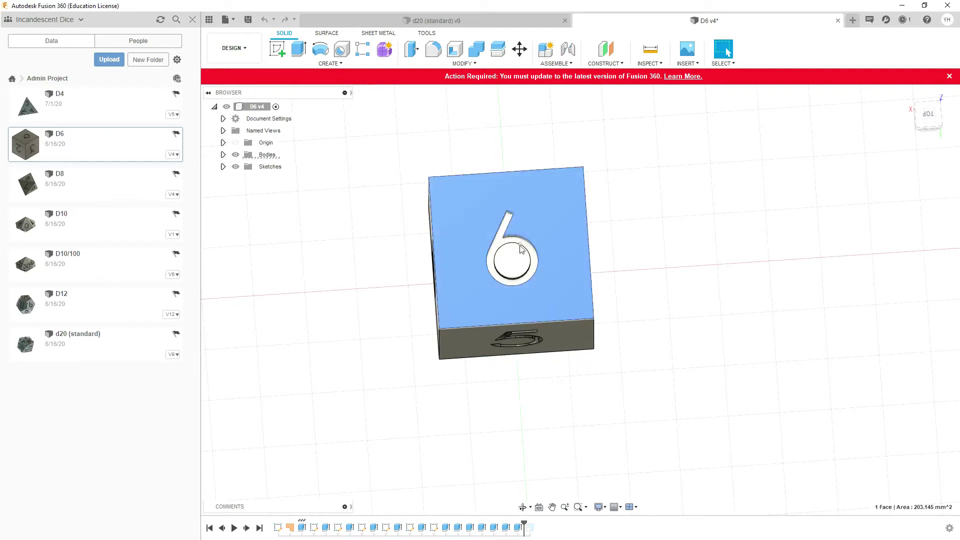
{"action": "left_click", "coordinate": [509, 259]}
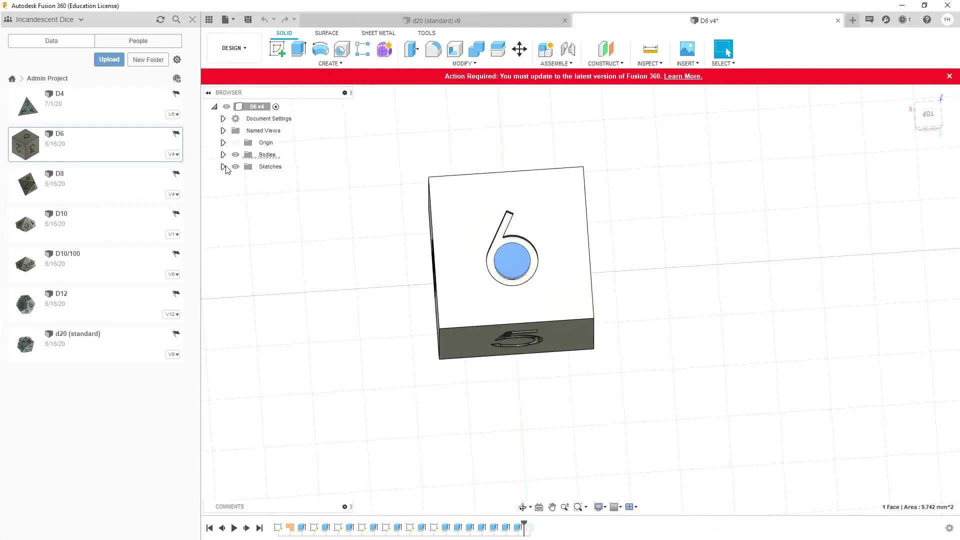
Expand the Sketches list and toggle sketch visibility until Sketch2's 6 text shows on the cube.
{"action": "left_click", "coordinate": [224, 167]}
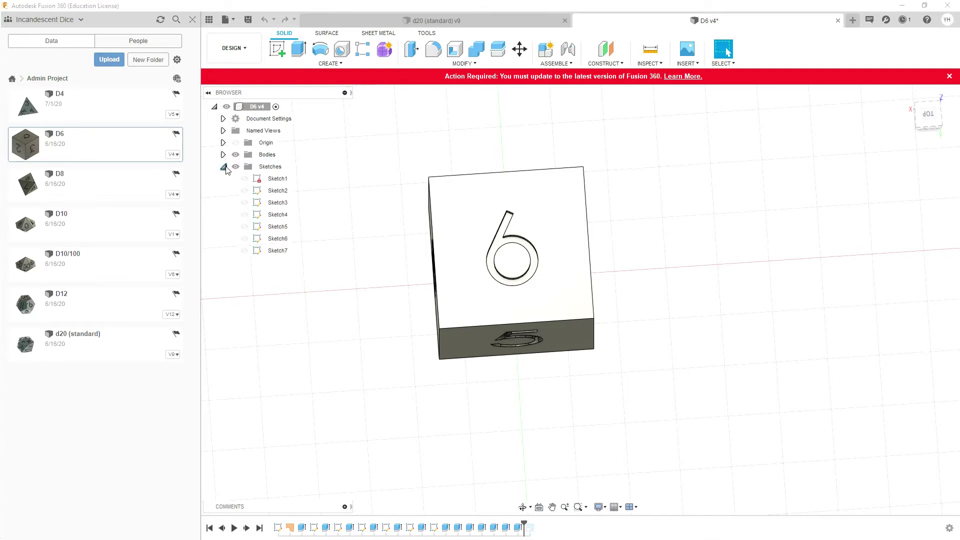
{"action": "left_click", "coordinate": [244, 239]}
{"action": "left_click", "coordinate": [245, 238]}
{"action": "left_click", "coordinate": [244, 251]}
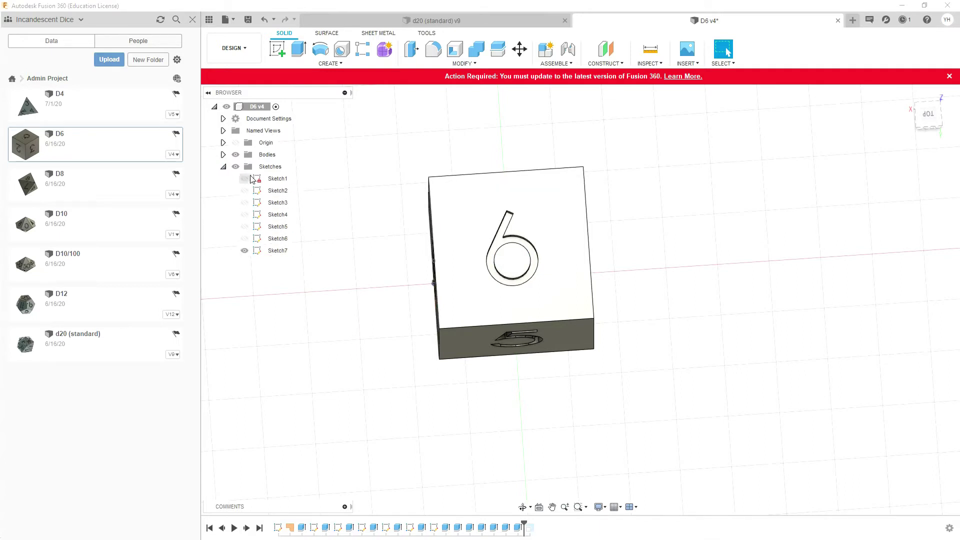
{"action": "left_click", "coordinate": [247, 191]}
{"action": "left_click", "coordinate": [244, 190]}
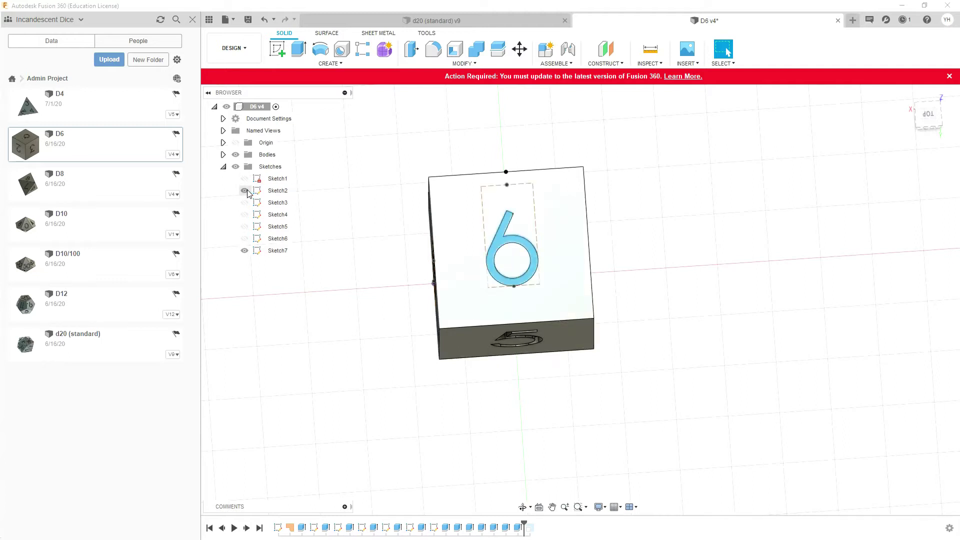
Hide Sketch7 and open the 6-text sketch with Edit Sketch.
{"action": "left_click", "coordinate": [243, 253]}
{"action": "left_click", "coordinate": [244, 253]}
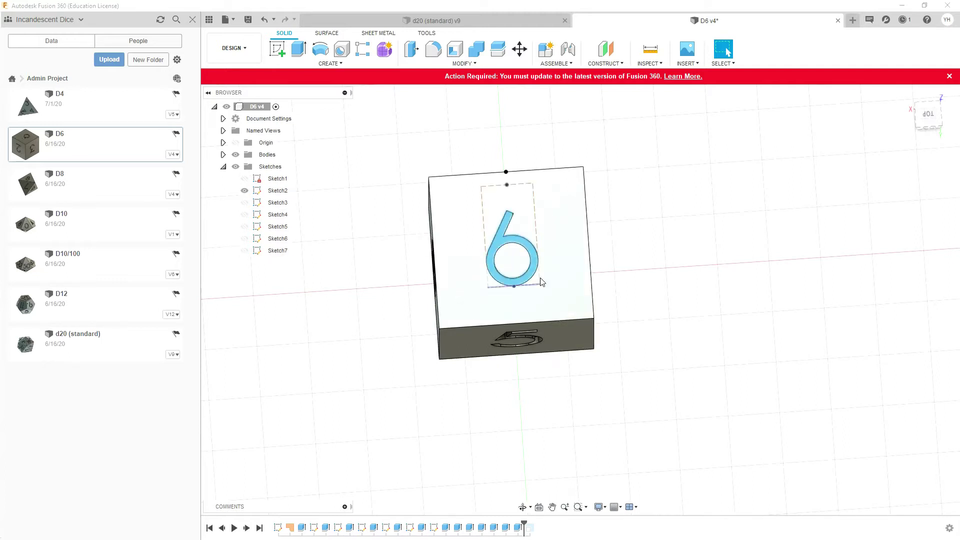
{"action": "right_click", "coordinate": [524, 246]}
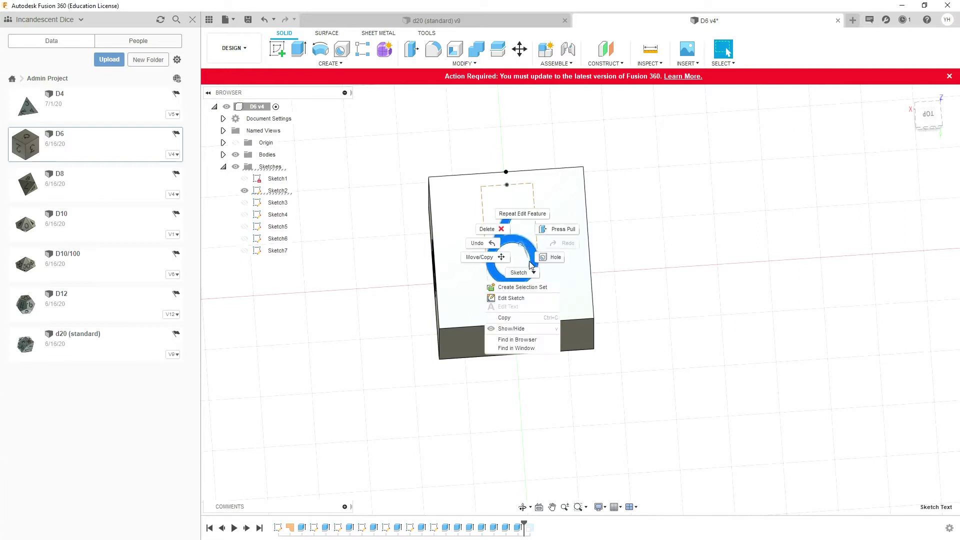
{"action": "left_click", "coordinate": [530, 299]}
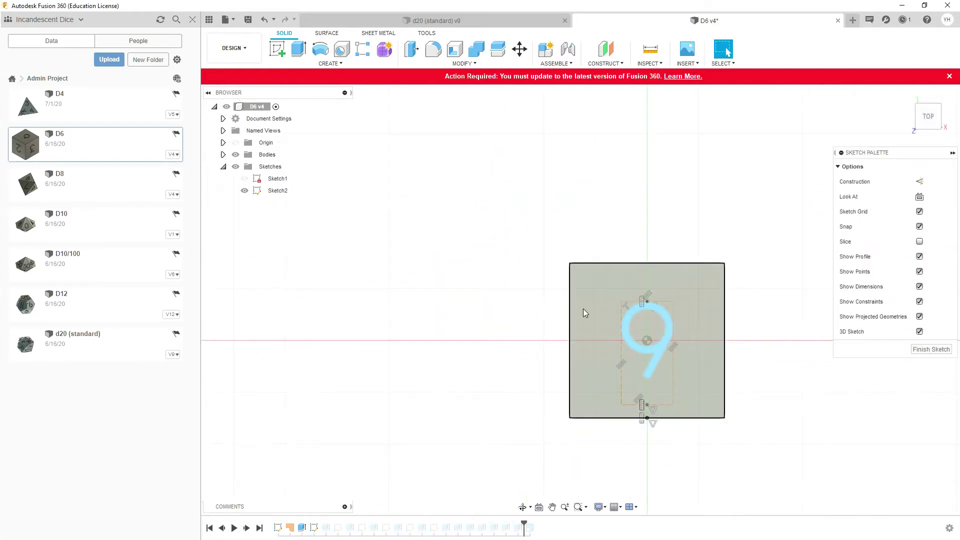
Cancel a sketch deletion and nudge the 6 text slightly down the cube face.
{"action": "key", "text": "Delete"}
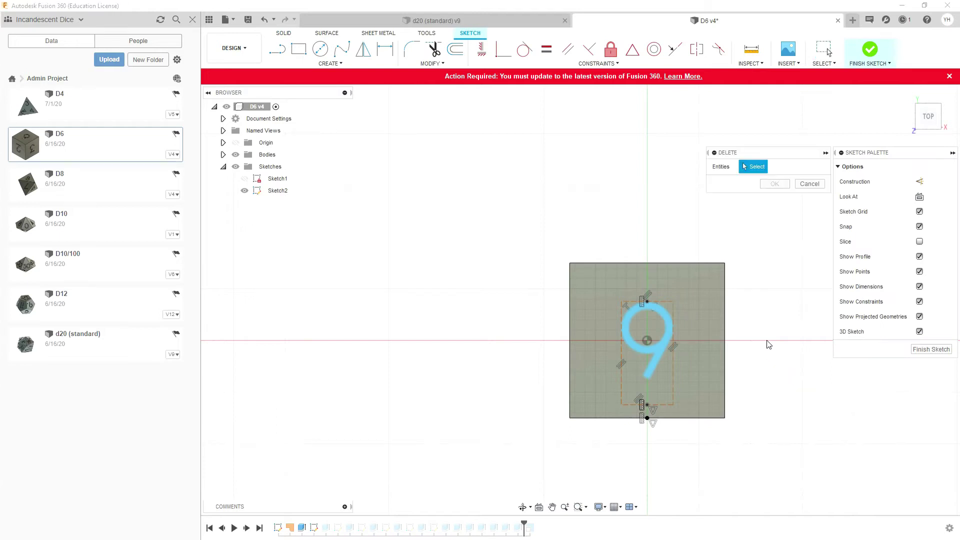
{"action": "mouse_move", "coordinate": [766, 342]}
{"action": "middle_mouse_down", "text": "shift"}
{"action": "mouse_move", "coordinate": [733, 321]}
{"action": "mouse_move", "coordinate": [690, 315]}
{"action": "mouse_move", "coordinate": [724, 335]}
{"action": "mouse_move", "coordinate": [694, 329]}
{"action": "mouse_move", "coordinate": [765, 332]}
{"action": "mouse_move", "coordinate": [705, 365]}
{"action": "mouse_move", "coordinate": [744, 322]}
{"action": "mouse_move", "coordinate": [793, 328]}
{"action": "middle_mouse_up", "text": "shift"}
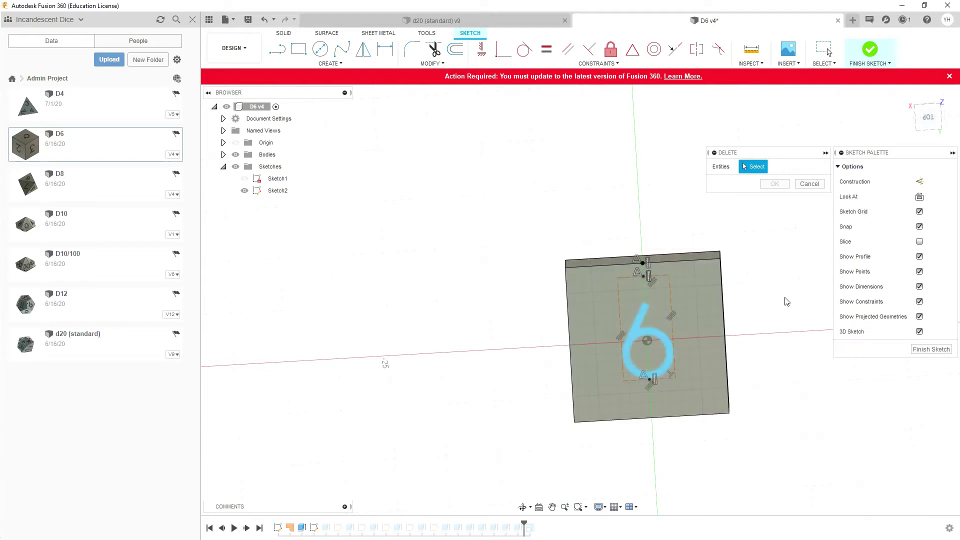
{"action": "left_click", "coordinate": [809, 184]}
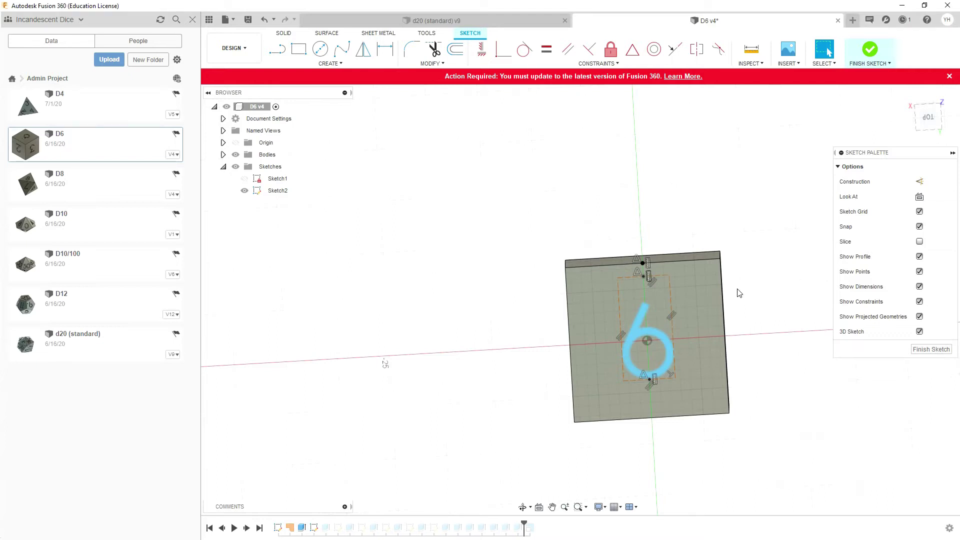
{"action": "left_click_drag", "start_coordinate": [654, 329], "coordinate": [649, 341]}
Cancel a second deletion, hide the 6-text sketch, and orbit the D12 model.
{"action": "key", "text": "Delete"}
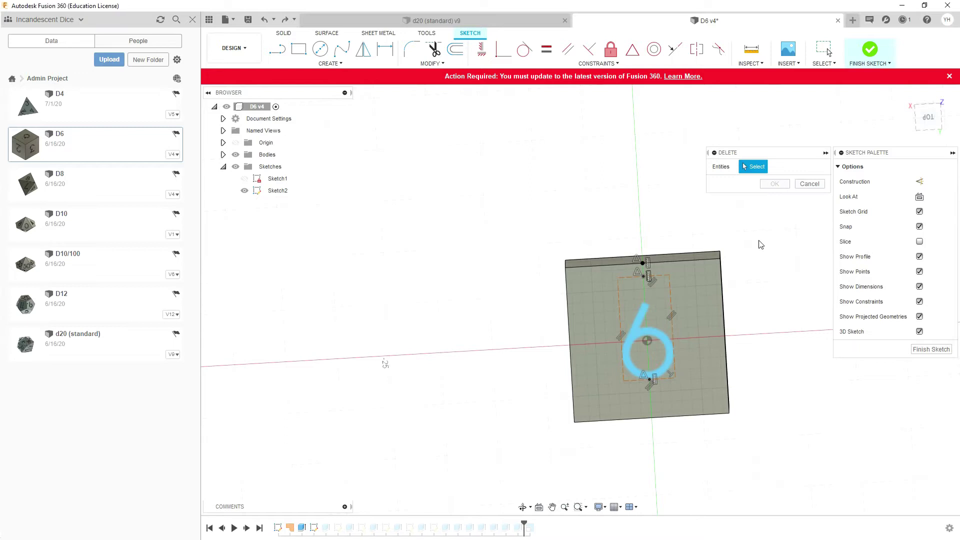
{"action": "left_click", "coordinate": [808, 184]}
{"action": "mouse_move", "coordinate": [750, 229]}
{"action": "middle_mouse_down", "text": "shift"}
{"action": "mouse_move", "coordinate": [689, 166]}
{"action": "mouse_move", "coordinate": [748, 214]}
{"action": "middle_mouse_up", "text": "shift"}
{"action": "left_click", "coordinate": [245, 190]}
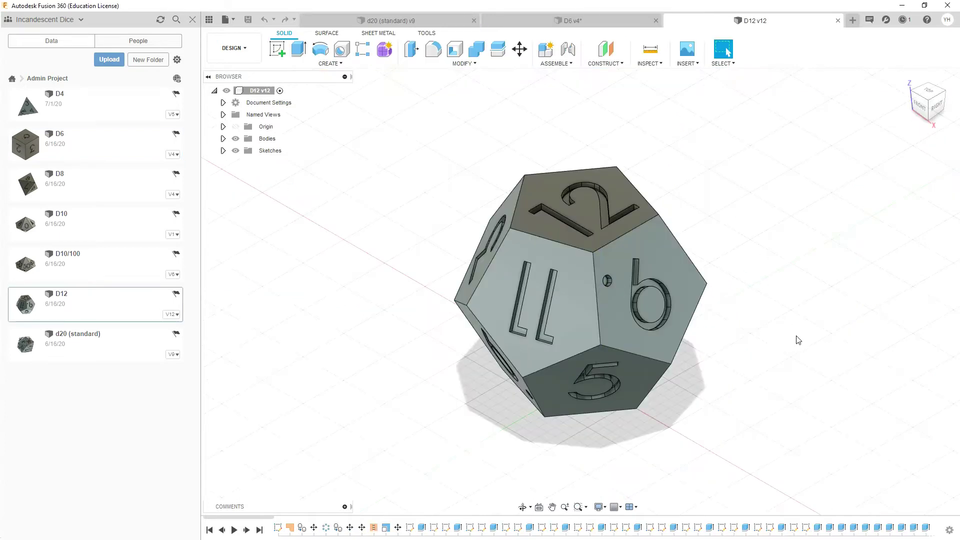
{"action": "middle_click_drag", "start_coordinate": [798, 340], "coordinate": [777, 338], "text": "shift"}
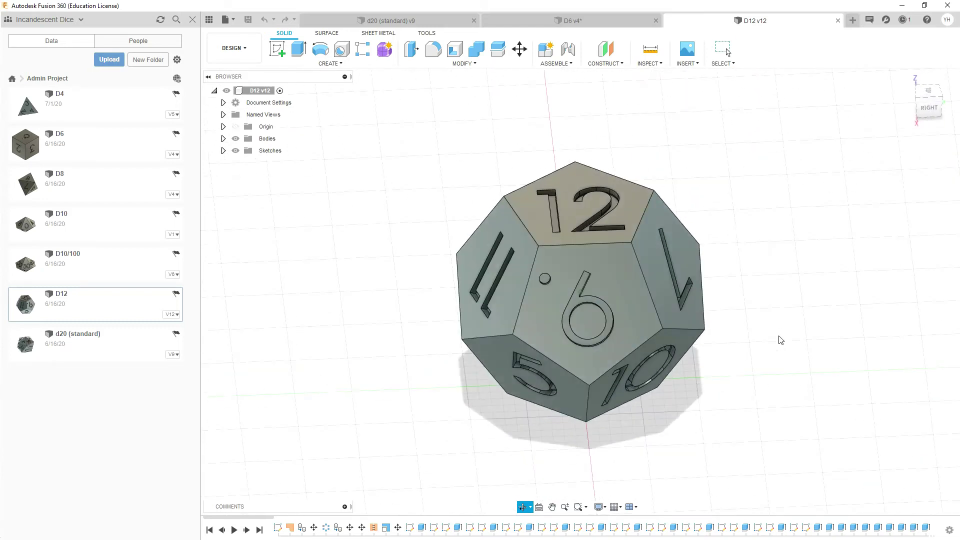
{"action": "left_click", "coordinate": [278, 528]}
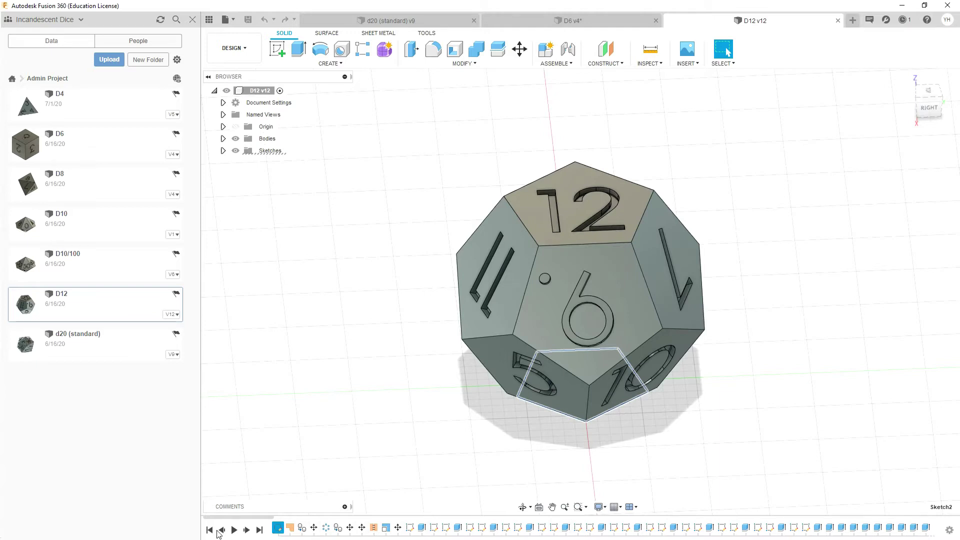
{"action": "left_click", "coordinate": [210, 530]}
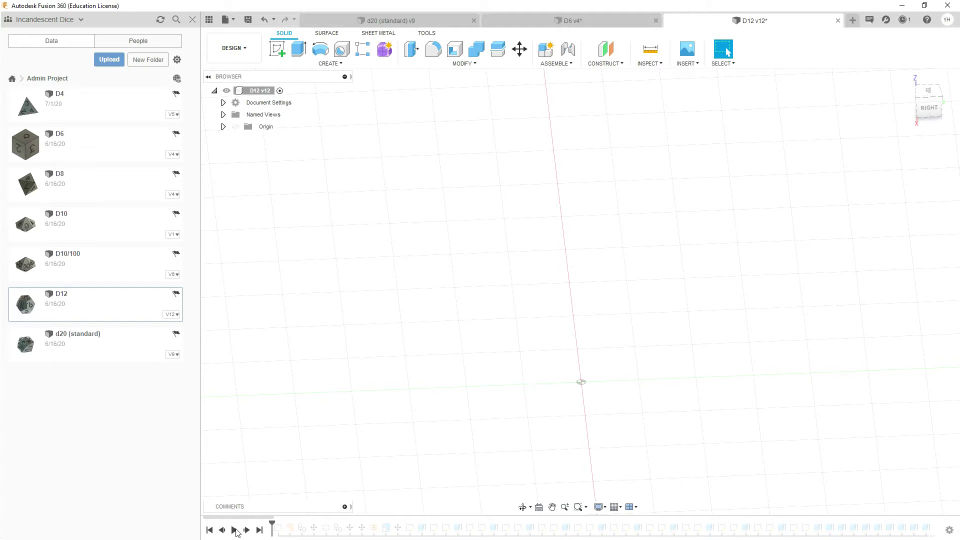
{"action": "left_click", "coordinate": [235, 530]}
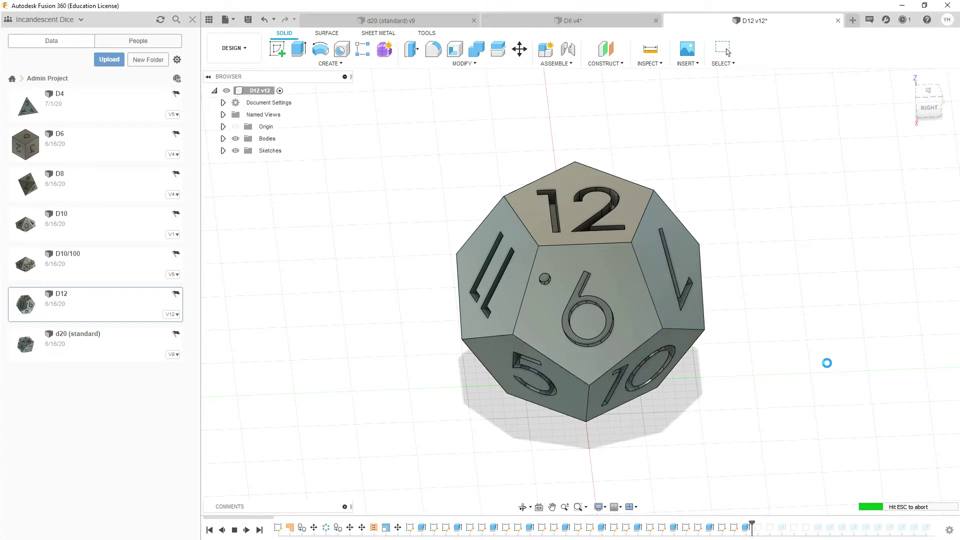
{"action": "scroll", "coordinate": [528, 266], "scroll_direction": "up", "scroll_amount": 10}
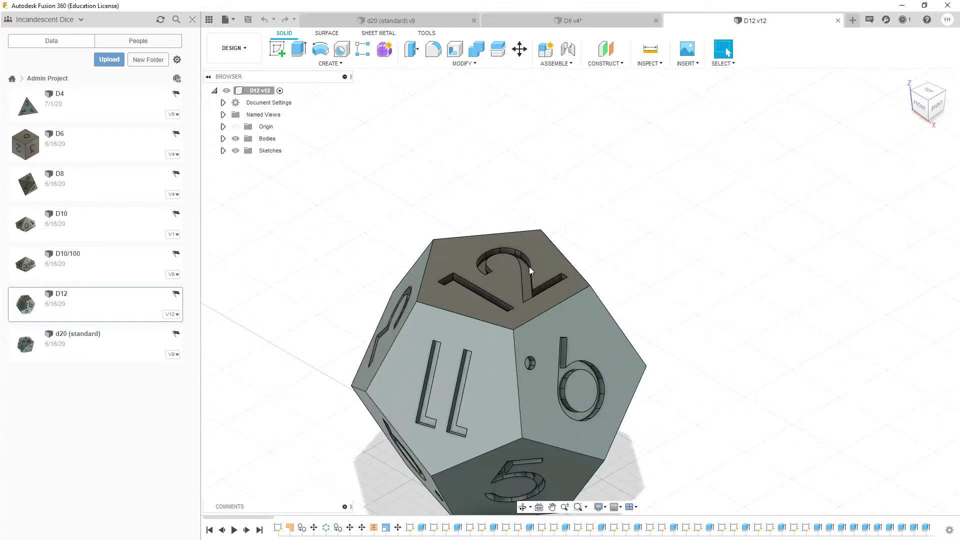
{"action": "left_click", "coordinate": [428, 33]}
{"action": "left_click", "coordinate": [326, 33]}
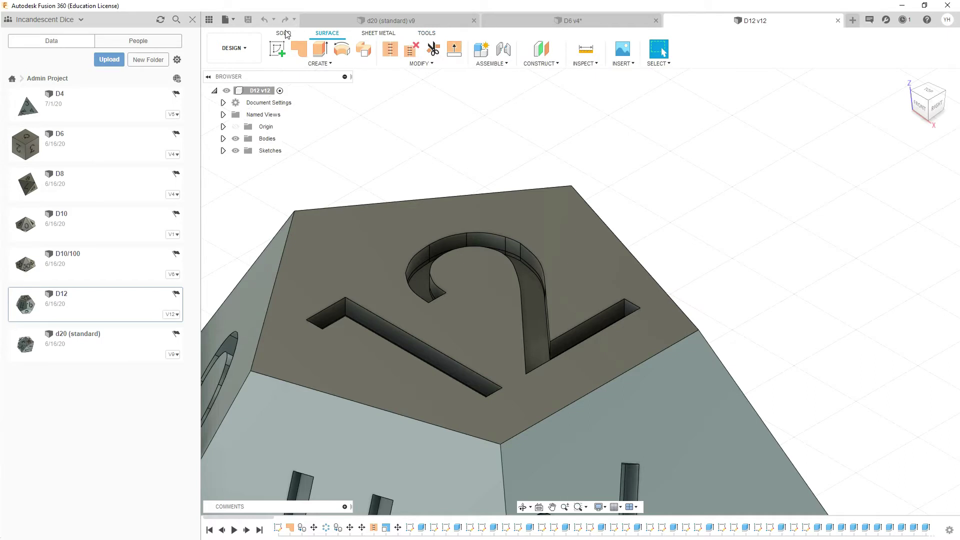
{"action": "left_click", "coordinate": [586, 50]}
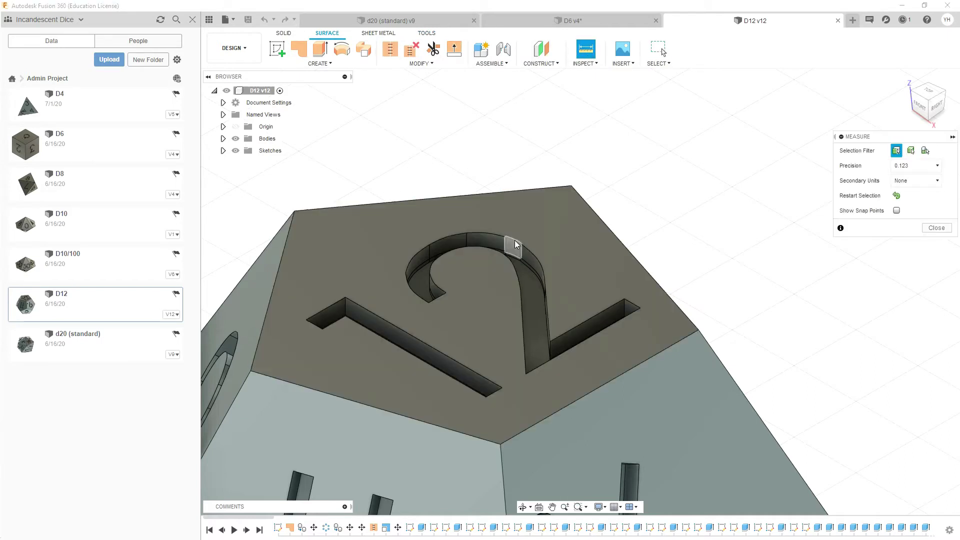
{"action": "left_click", "coordinate": [520, 265]}
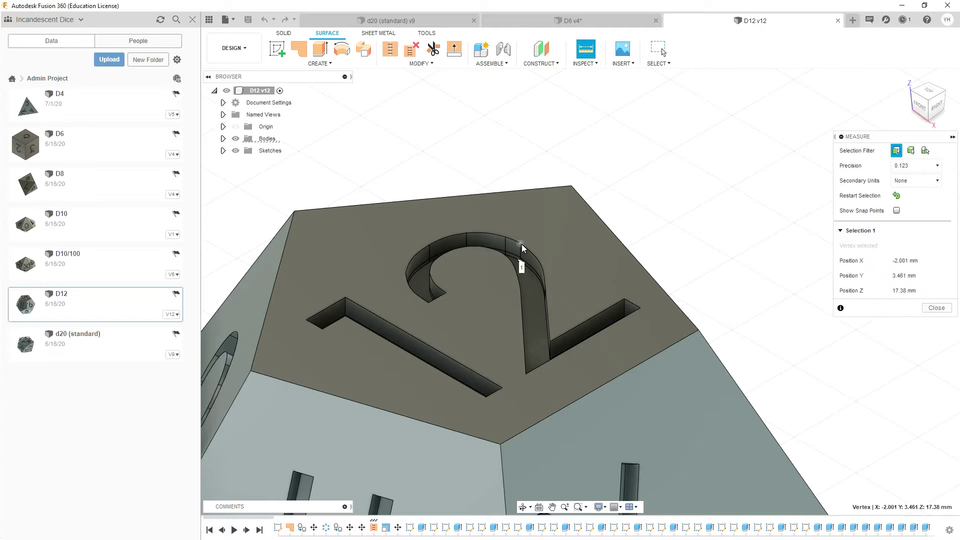
{"action": "left_click", "coordinate": [523, 249]}
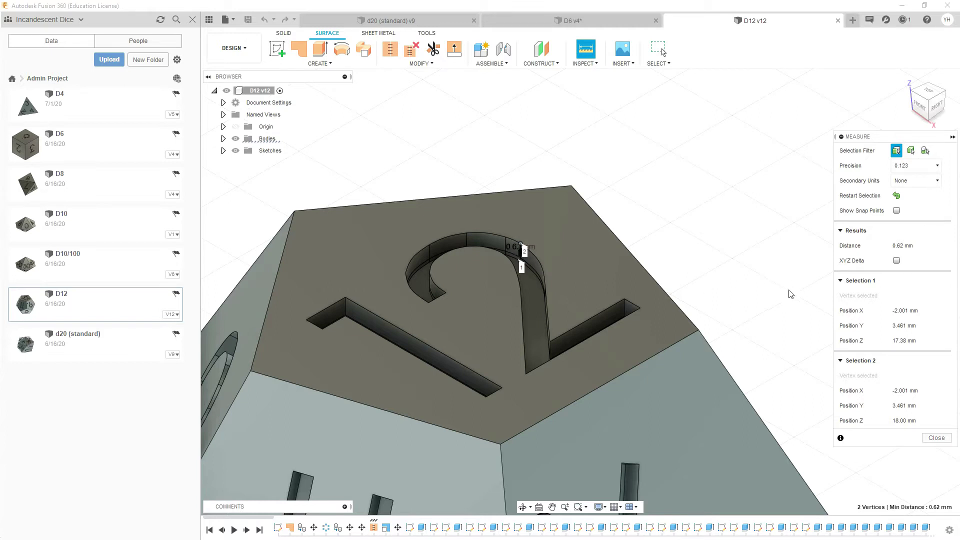
{"action": "left_click", "coordinate": [936, 438]}
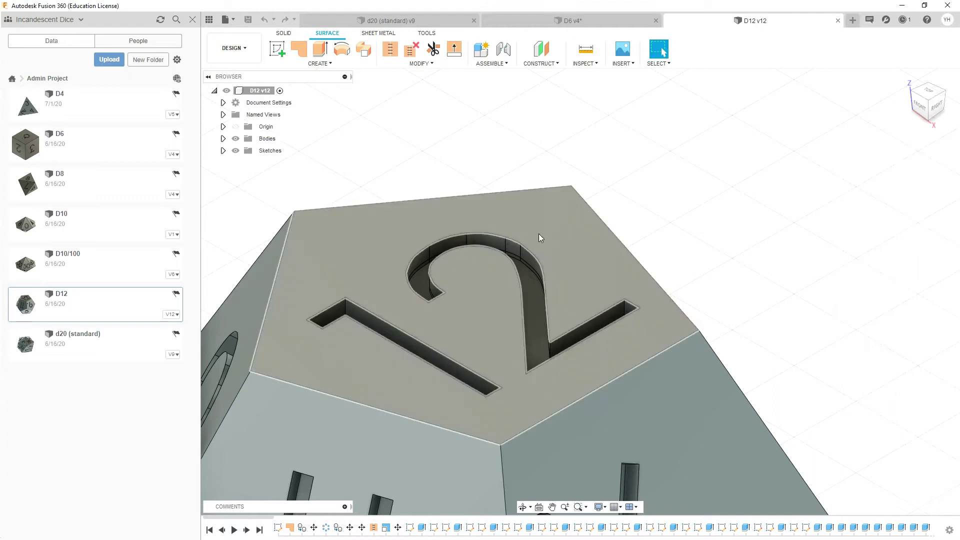
{"action": "scroll", "coordinate": [529, 247], "scroll_direction": "up", "scroll_amount": 2}
{"action": "scroll", "coordinate": [525, 245], "scroll_direction": "down", "scroll_amount": 6}
{"action": "scroll", "coordinate": [520, 255], "scroll_direction": "down", "scroll_amount": 2}
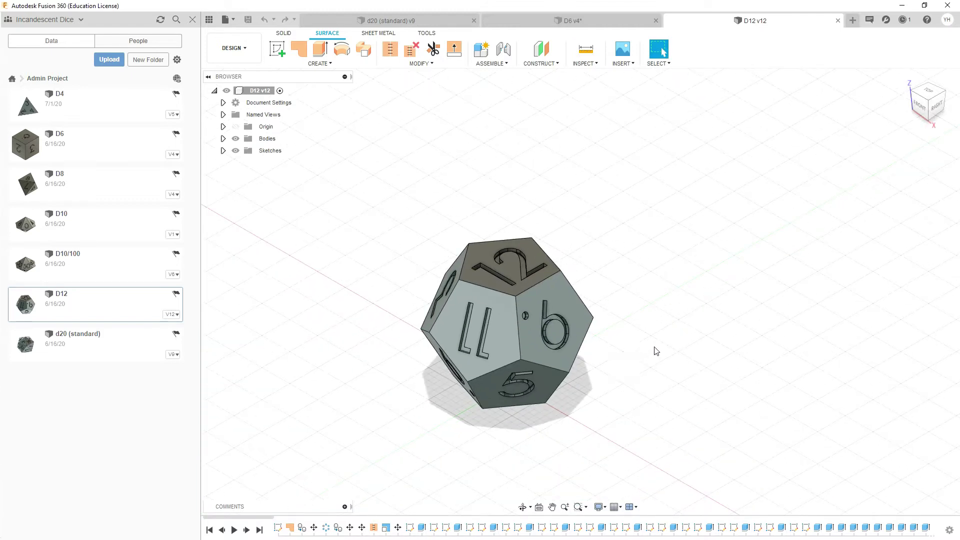
Orbit the D12 to check its side faces and the 10, 3 and 12 faces.
{"action": "middle_click_drag", "start_coordinate": [624, 340], "coordinate": [566, 331], "text": "shift"}
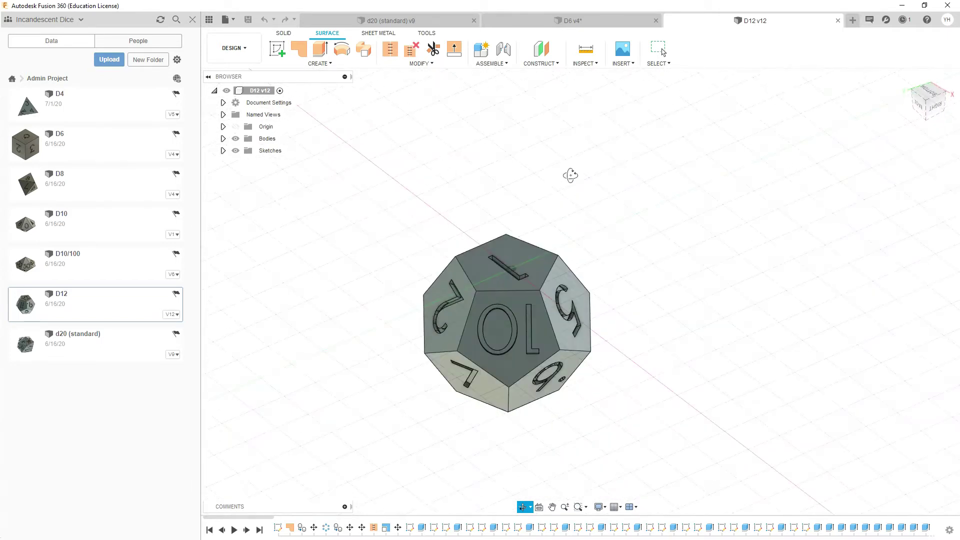
{"action": "middle_click_drag", "start_coordinate": [571, 175], "coordinate": [570, 171], "text": "shift"}
{"action": "middle_click_drag", "start_coordinate": [573, 219], "coordinate": [474, 312], "text": "shift"}
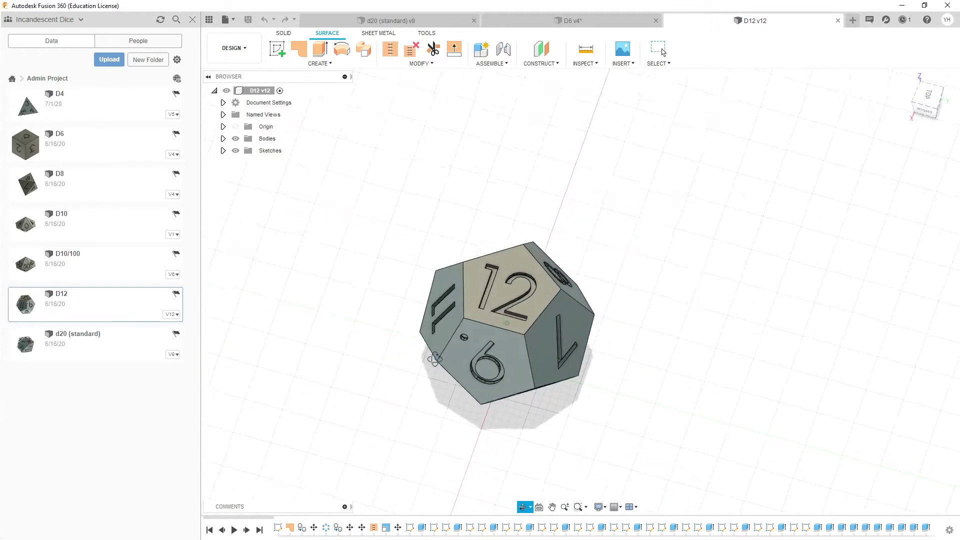
{"action": "middle_click_drag", "start_coordinate": [422, 336], "coordinate": [497, 231], "text": "shift"}
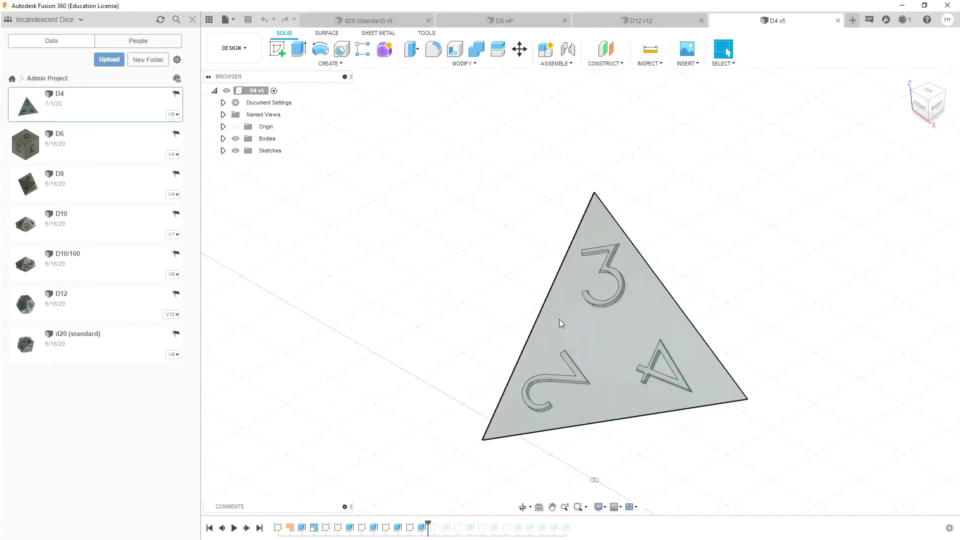
Zoom into the D4's recessed 3 and measure 0.62 mm between two recess edges.
{"action": "middle_click_drag", "start_coordinate": [561, 324], "coordinate": [644, 320], "text": "shift"}
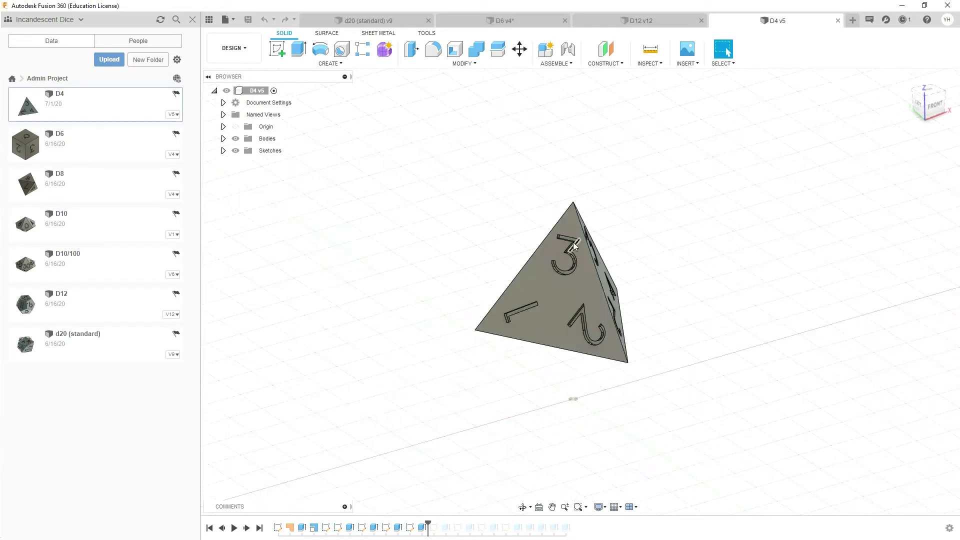
{"action": "scroll", "coordinate": [573, 245], "scroll_direction": "up", "scroll_amount": 10}
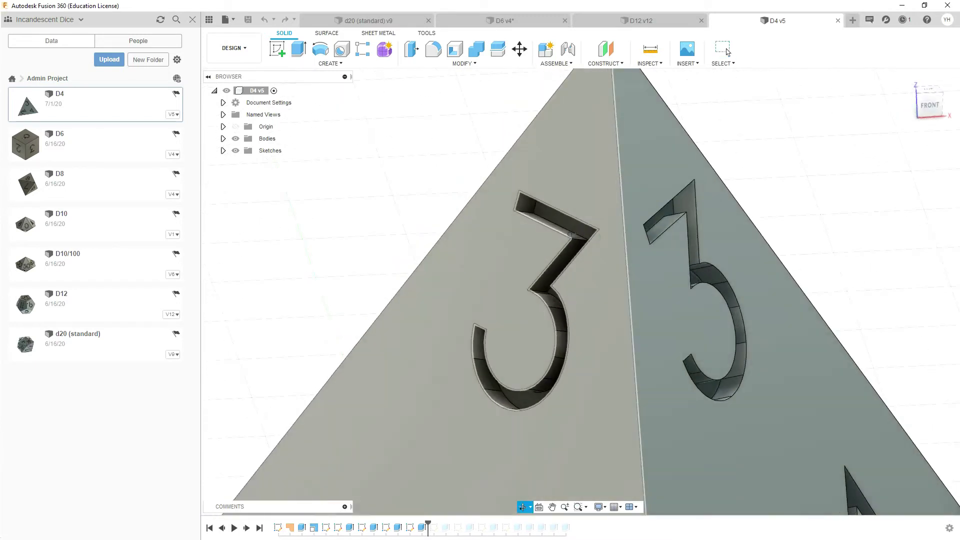
{"action": "left_click", "coordinate": [643, 55]}
{"action": "left_click", "coordinate": [529, 213]}
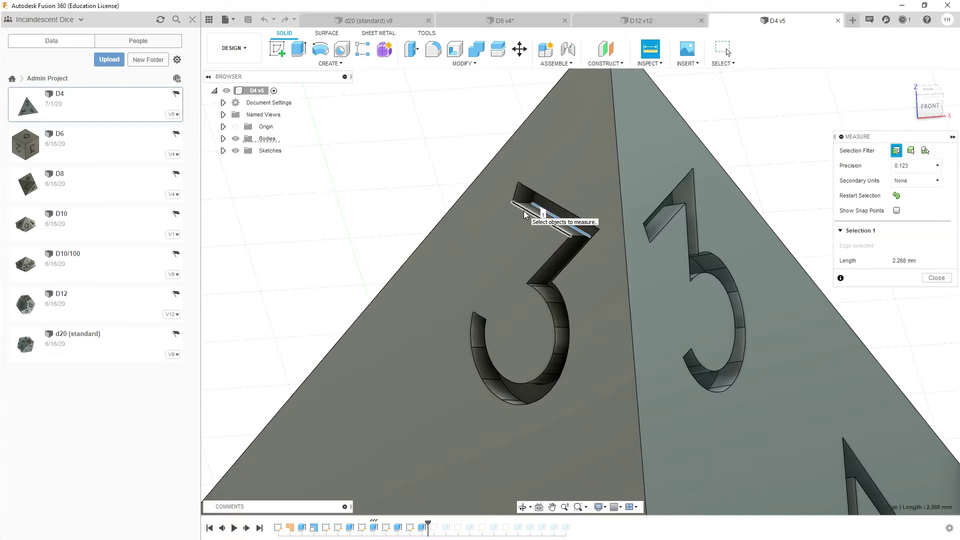
{"action": "left_click", "coordinate": [525, 215]}
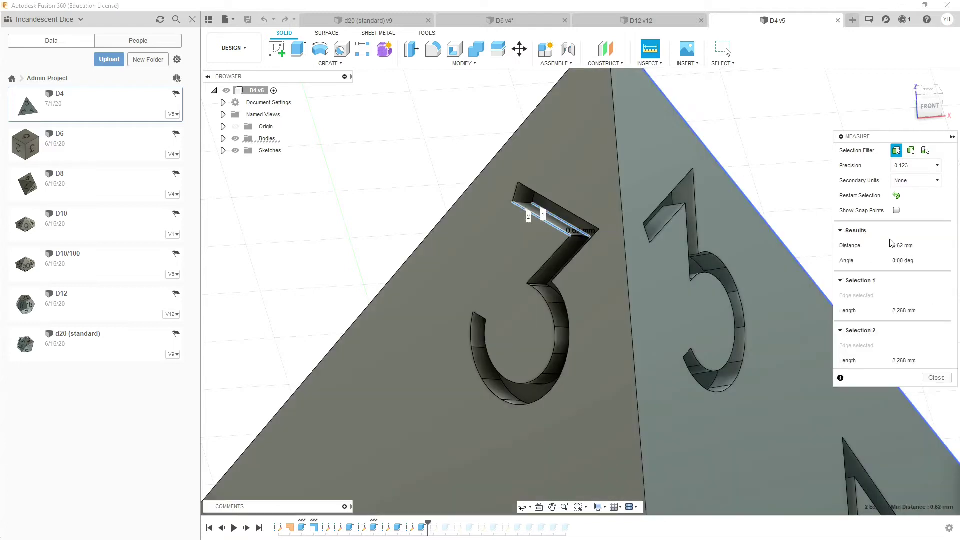
{"action": "left_click", "coordinate": [790, 118]}
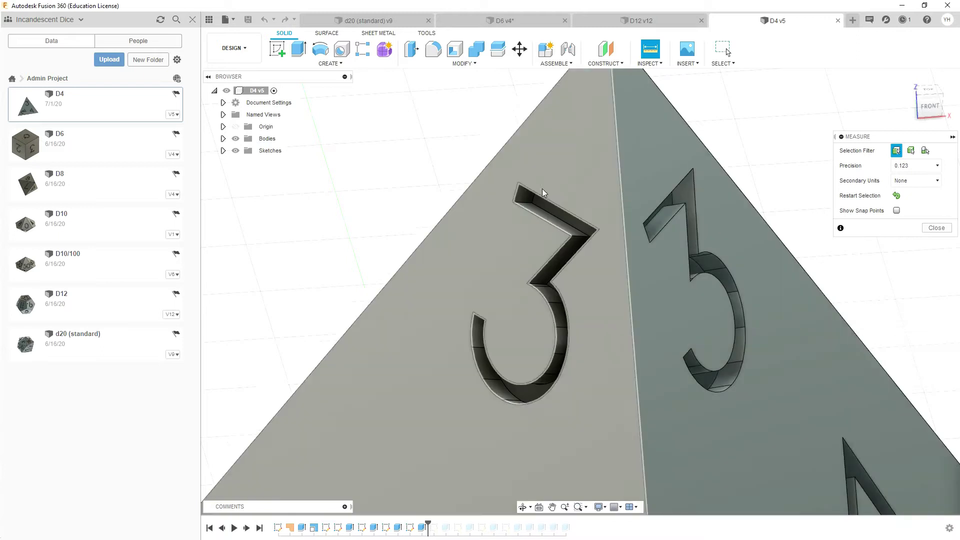
Review the D4's 3-2-1 and 3, 4, 2 faces, then close Fusion 360.
{"action": "middle_click_drag", "start_coordinate": [551, 188], "coordinate": [665, 213]}
{"action": "scroll", "coordinate": [660, 217], "scroll_direction": "up", "scroll_amount": 5}
{"action": "scroll", "coordinate": [661, 217], "scroll_direction": "down", "scroll_amount": 10}
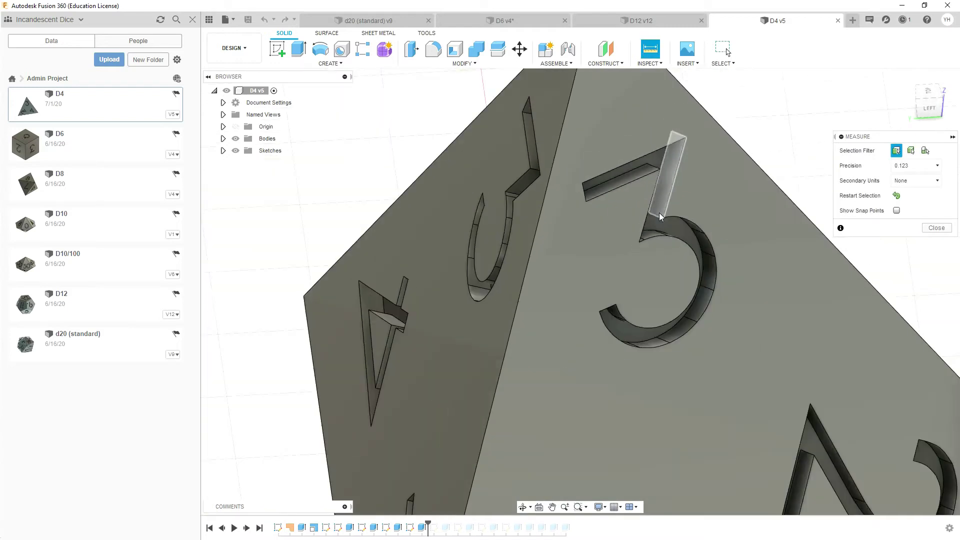
{"action": "middle_click_drag", "start_coordinate": [694, 327], "coordinate": [580, 248], "text": "shift"}
{"action": "scroll", "coordinate": [581, 248], "scroll_direction": "up", "scroll_amount": 3}
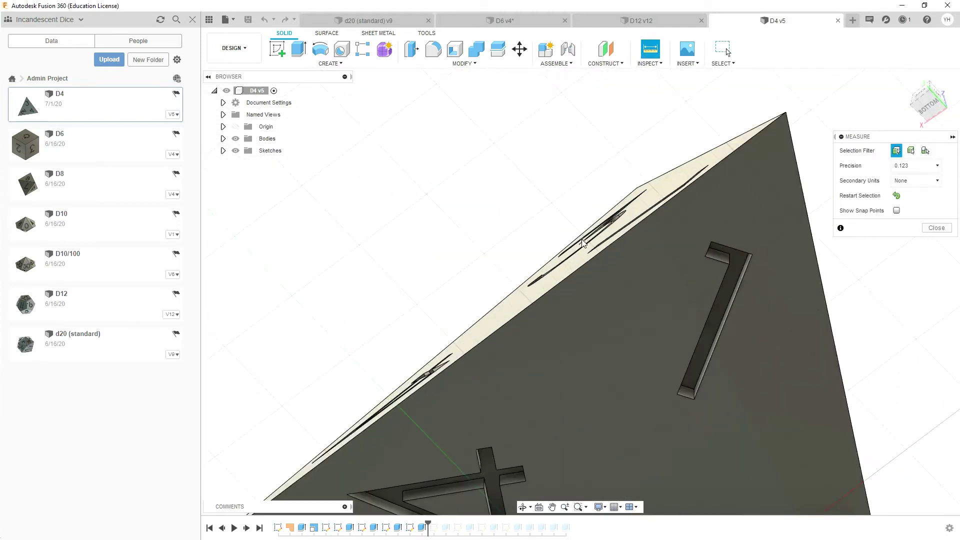
{"action": "scroll", "coordinate": [582, 240], "scroll_direction": "down", "scroll_amount": 5}
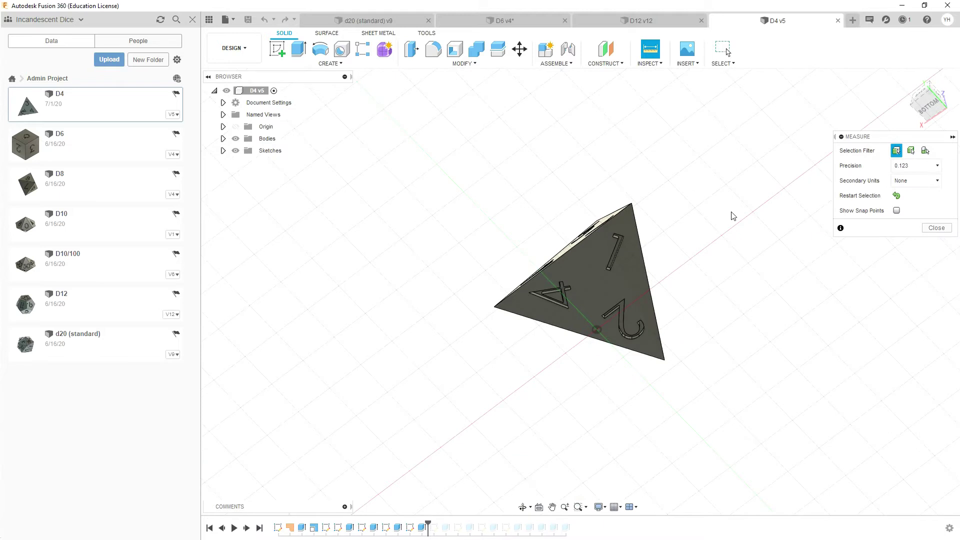
{"action": "middle_click_drag", "start_coordinate": [733, 215], "coordinate": [593, 293], "text": "shift"}
{"action": "scroll", "coordinate": [615, 238], "scroll_direction": "up", "scroll_amount": 3}
{"action": "scroll", "coordinate": [615, 238], "scroll_direction": "down", "scroll_amount": 5}
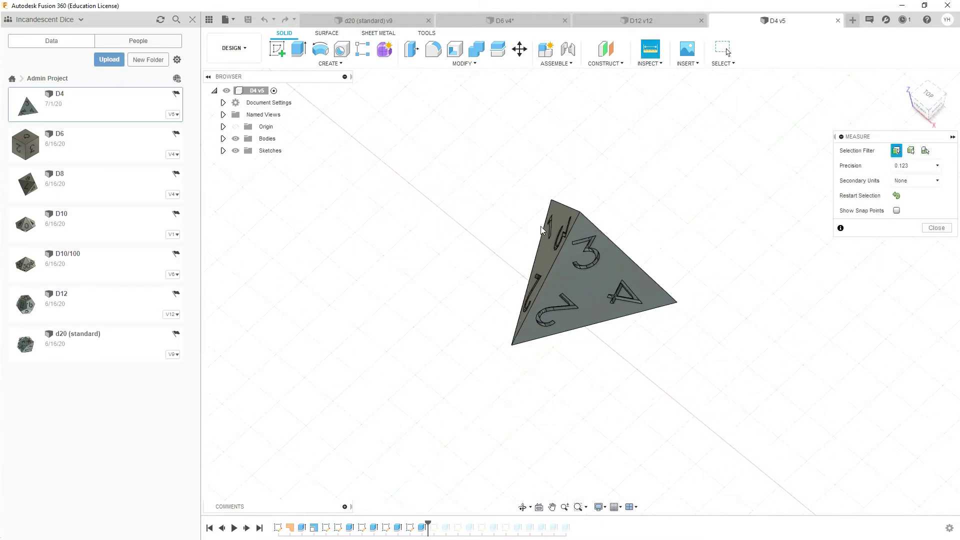
{"action": "middle_click_drag", "start_coordinate": [514, 223], "coordinate": [536, 266]}
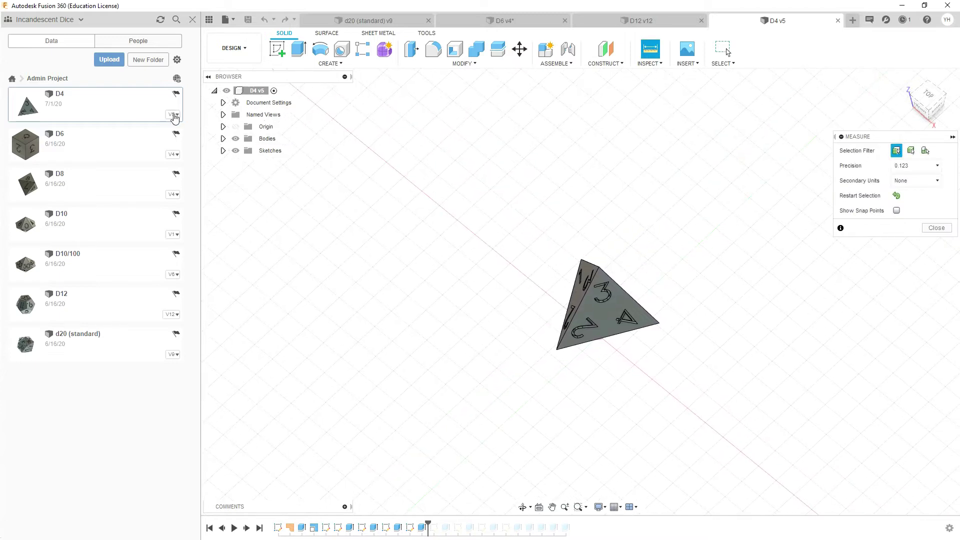
{"action": "left_click", "coordinate": [948, 9]}
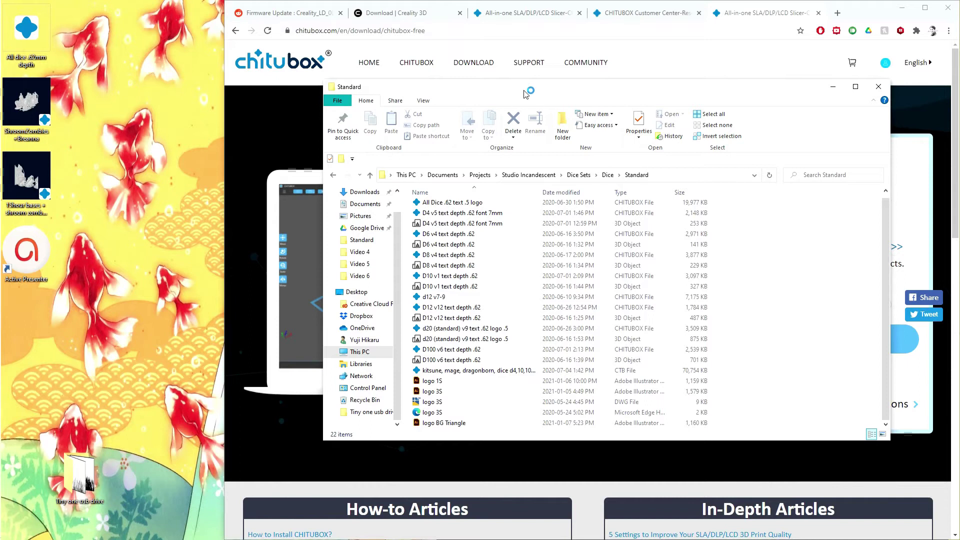
Move the Standard folder window left and select the D4 v5 text depth .62 font 7mm file.
{"action": "left_click_drag", "start_coordinate": [524, 94], "coordinate": [460, 83]}
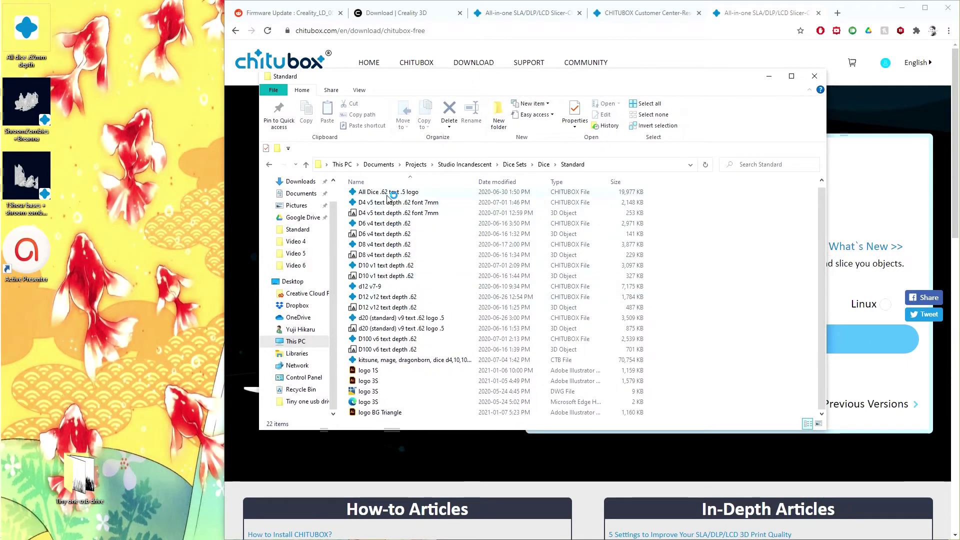
{"action": "left_click", "coordinate": [403, 204]}
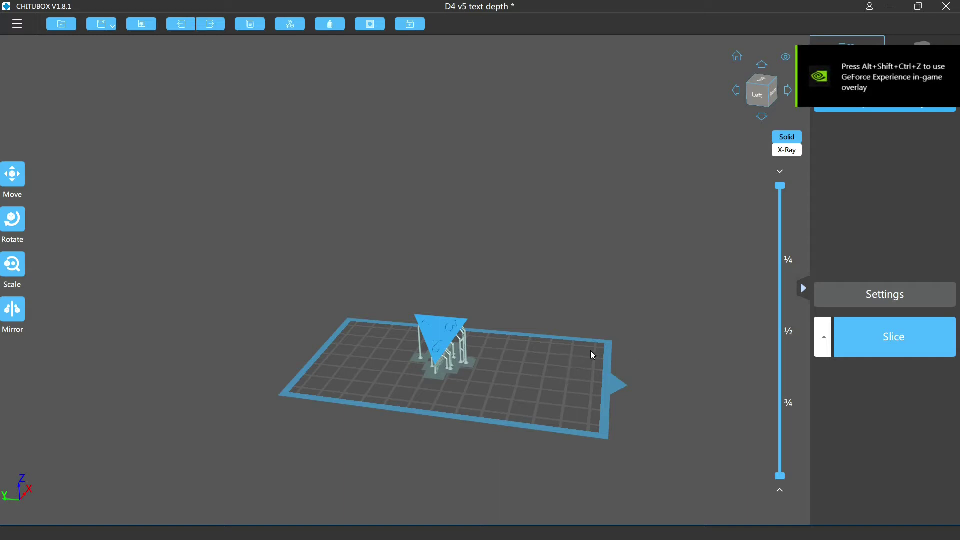
Quit ChiTuBox, confirming with Yes, and open the All Dice .62 text .5 logo plate.
{"action": "left_click", "coordinate": [944, 7]}
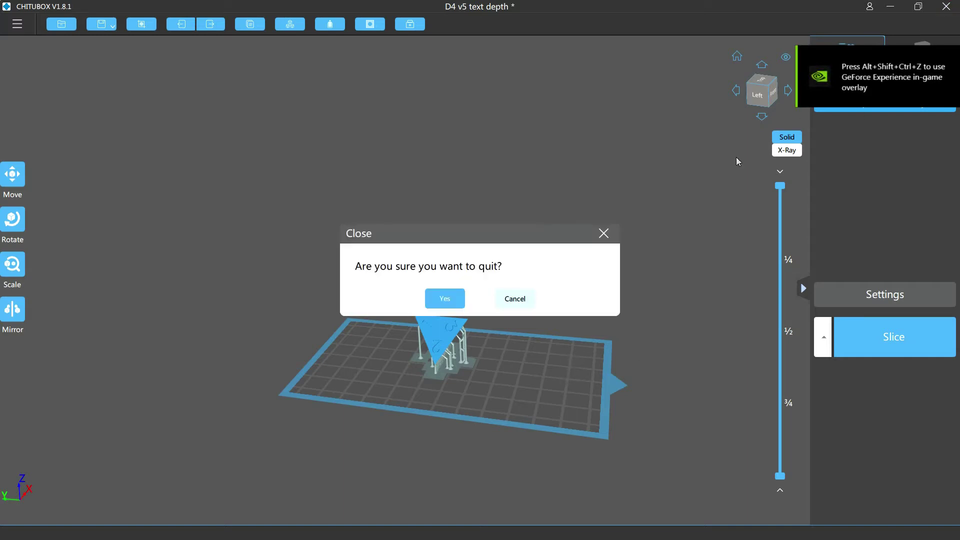
{"action": "left_click", "coordinate": [444, 298]}
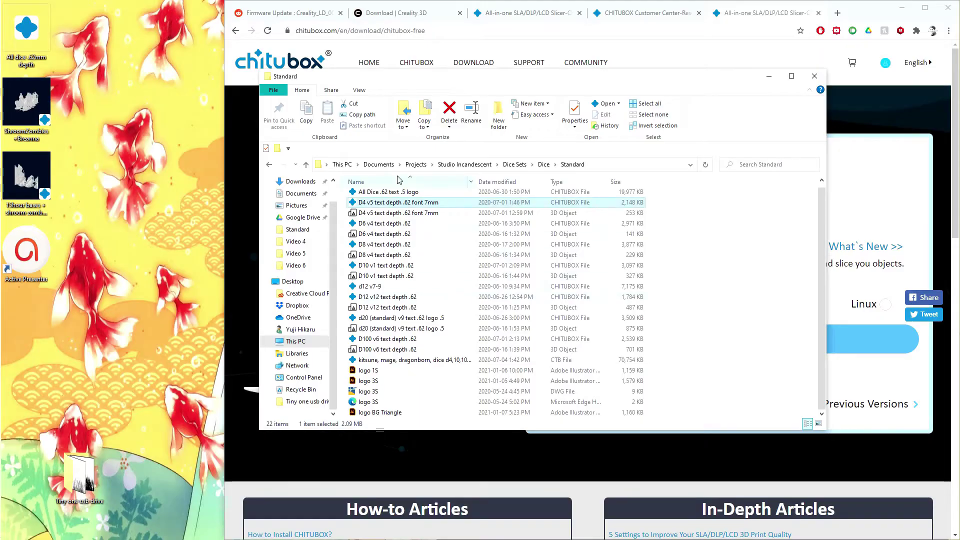
{"action": "left_click", "coordinate": [416, 193]}
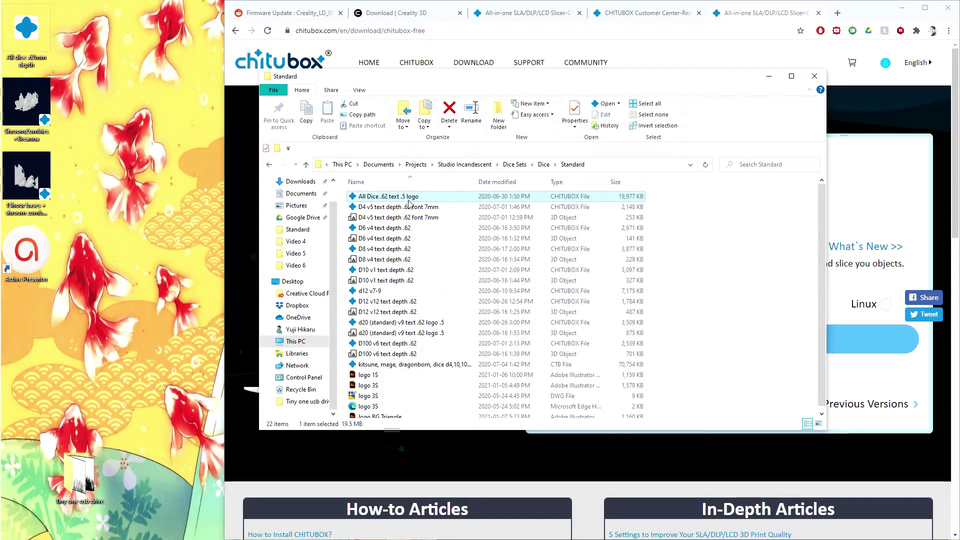
{"action": "double_click", "coordinate": [403, 199]}
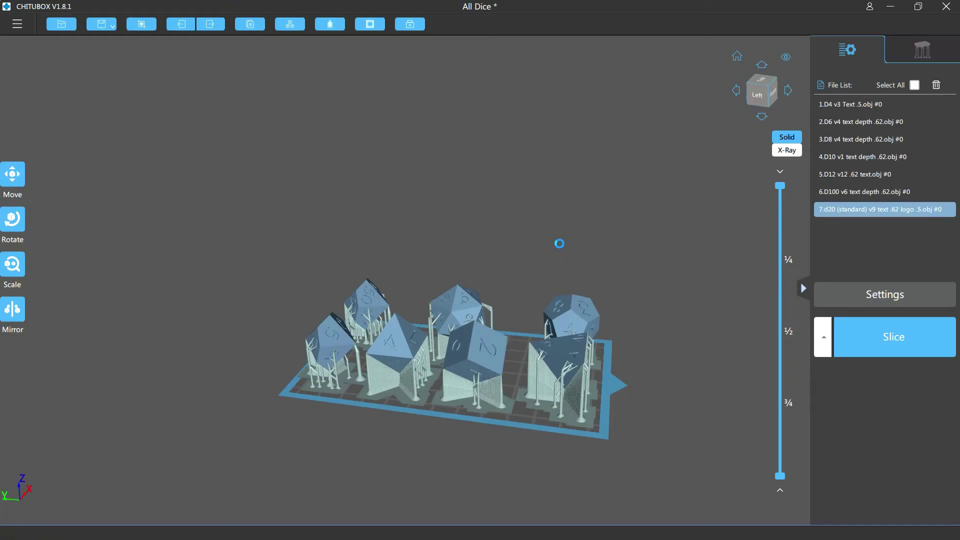
{"action": "right_click_drag", "start_coordinate": [558, 243], "coordinate": [755, 331]}
Zoom in on the seven-dice plate and raise the bottom layer handle to hide the rafts.
{"action": "scroll", "coordinate": [487, 325], "scroll_direction": "up", "scroll_amount": 5}
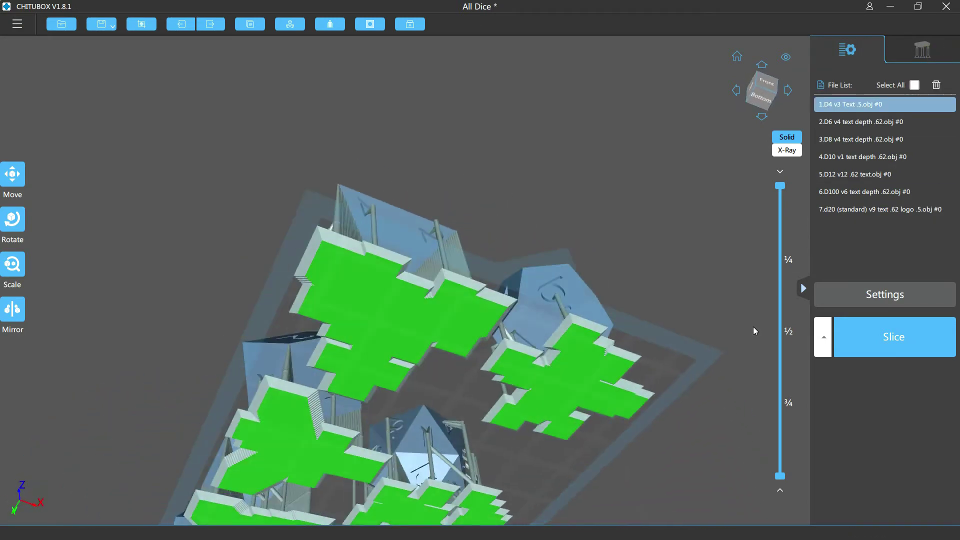
{"action": "left_click_drag", "start_coordinate": [780, 477], "coordinate": [724, 478]}
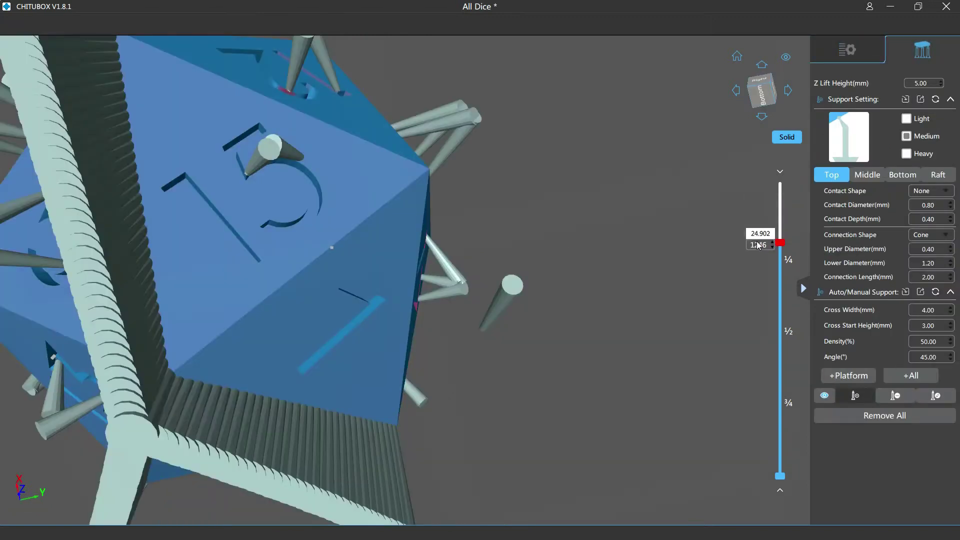
{"action": "left_click_drag", "start_coordinate": [749, 277], "coordinate": [727, 386]}
{"action": "right_click_drag", "start_coordinate": [727, 385], "coordinate": [454, 387]}
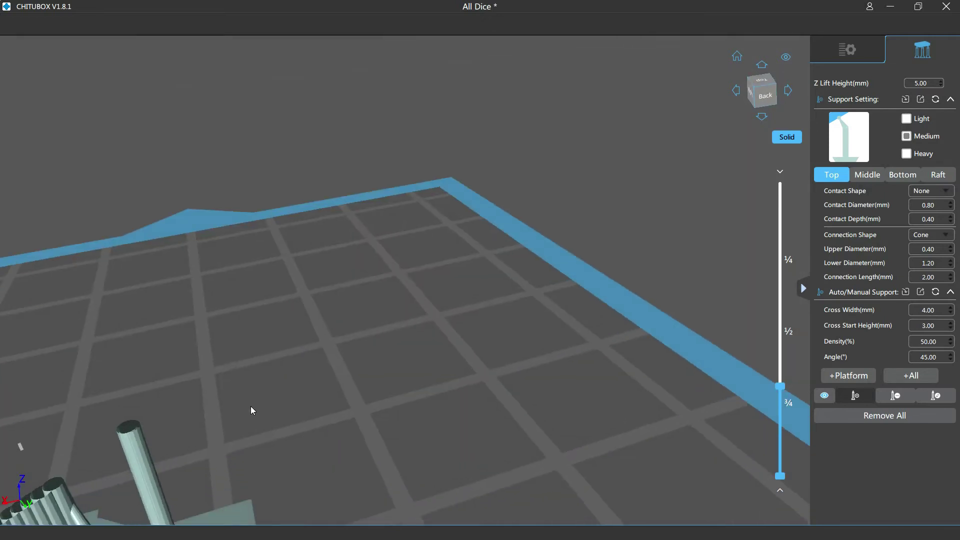
{"action": "right_click_drag", "start_coordinate": [250, 411], "coordinate": [314, 384]}
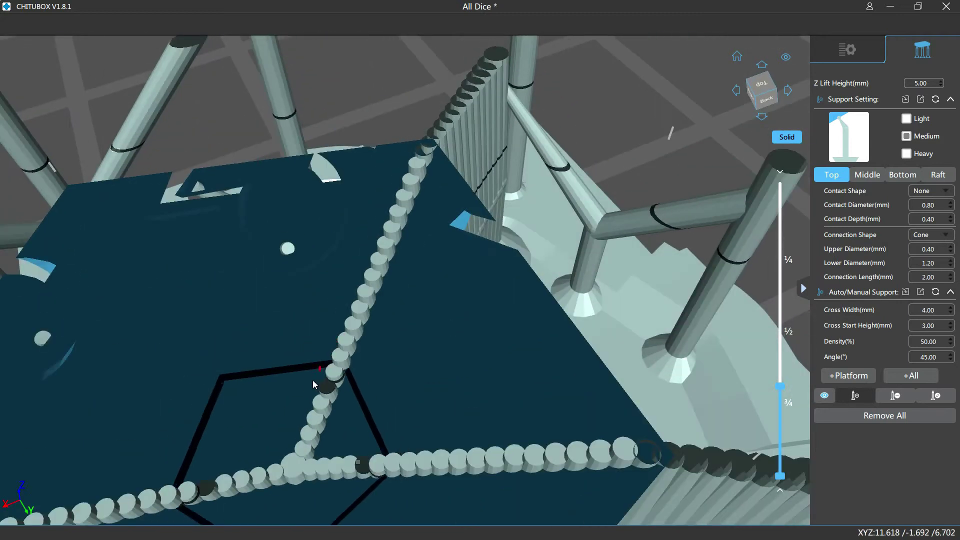
{"action": "scroll", "coordinate": [313, 380], "scroll_direction": "up", "scroll_amount": 10}
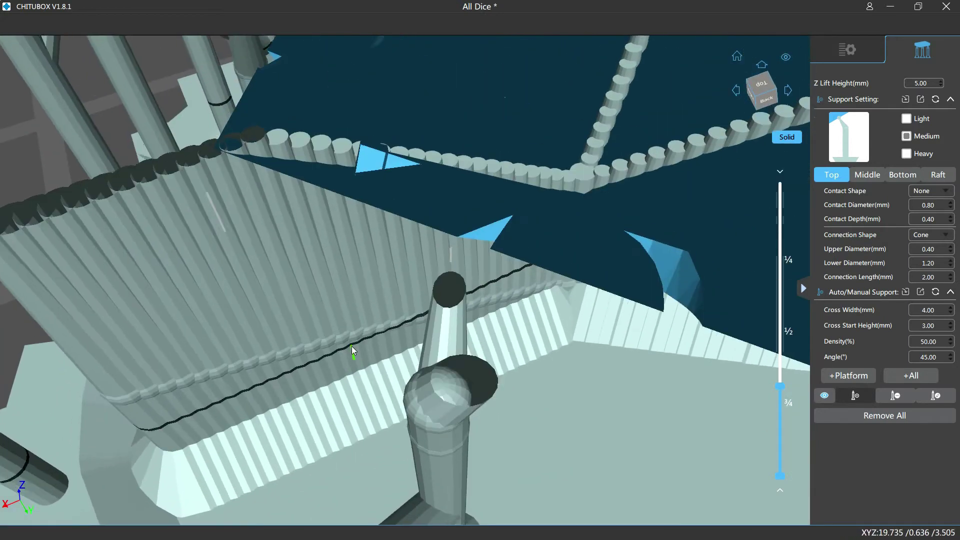
{"action": "scroll", "coordinate": [352, 346], "scroll_direction": "down", "scroll_amount": 5}
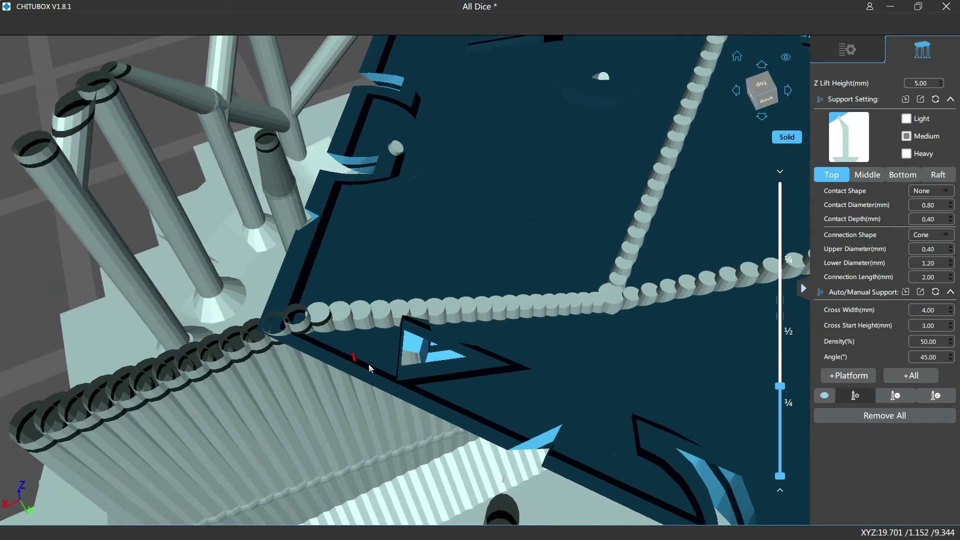
{"action": "right_click_drag", "start_coordinate": [369, 368], "coordinate": [561, 391]}
{"action": "left_click_drag", "start_coordinate": [780, 386], "coordinate": [781, 393]}
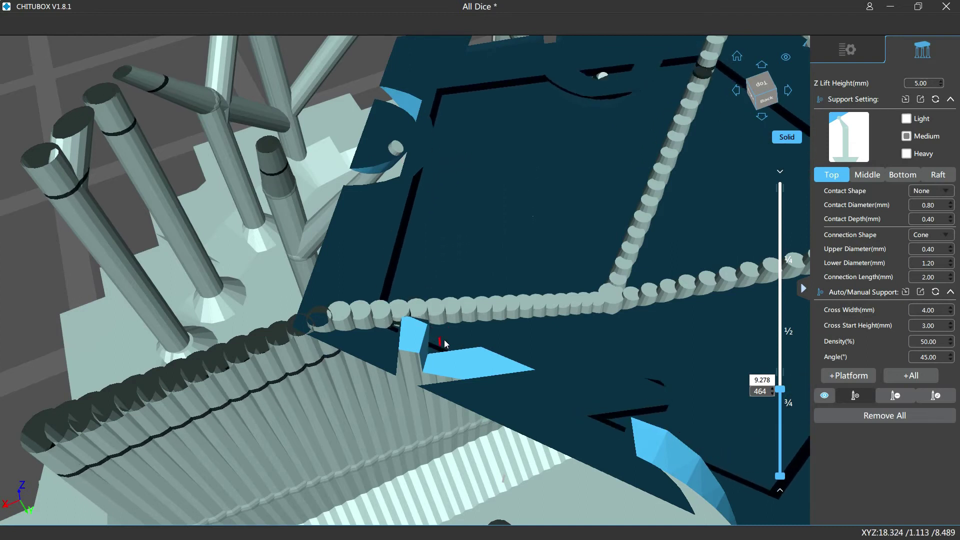
{"action": "scroll", "coordinate": [780, 384], "scroll_direction": "up", "scroll_amount": 8}
{"action": "left_click_drag", "start_coordinate": [781, 388], "coordinate": [780, 392]}
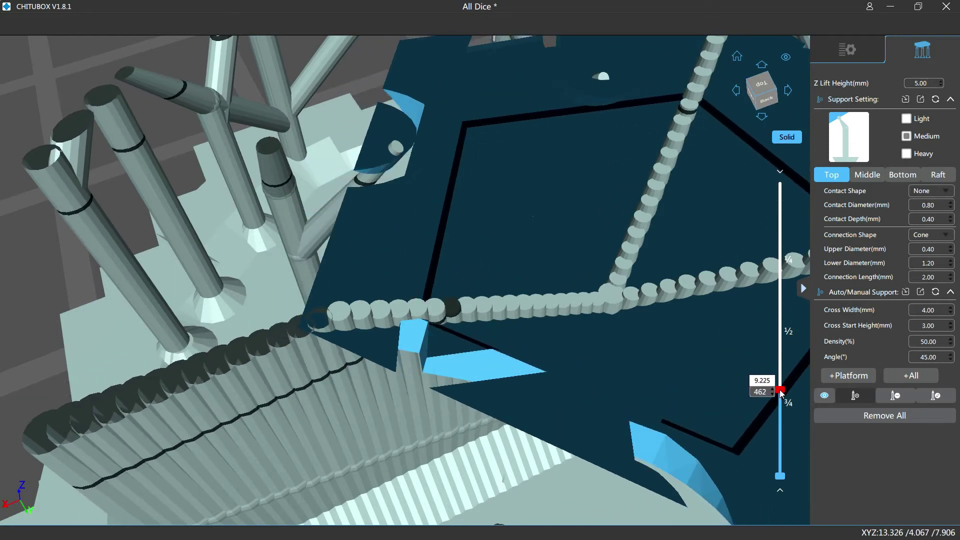
{"action": "scroll", "coordinate": [780, 393], "scroll_direction": "up", "scroll_amount": 2}
{"action": "scroll", "coordinate": [781, 393], "scroll_direction": "up", "scroll_amount": 3}
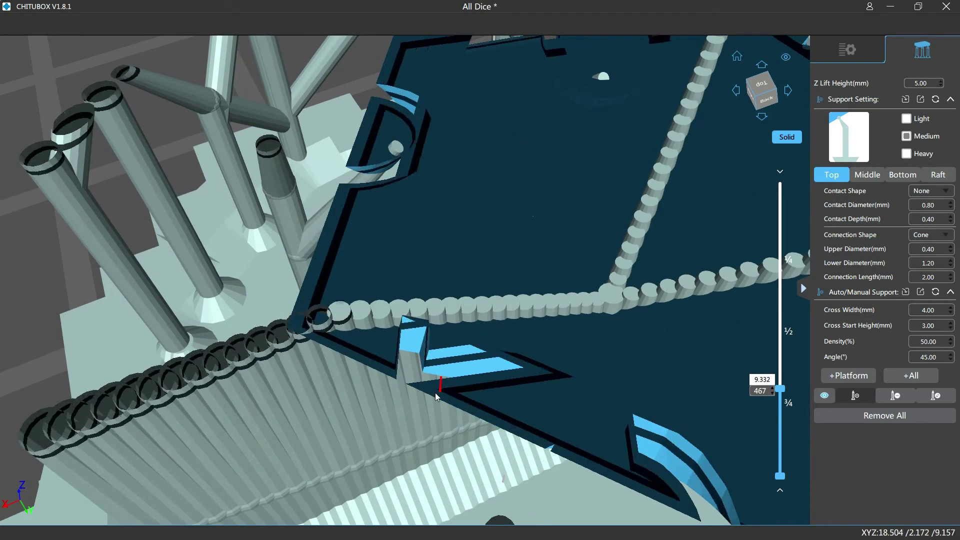
{"action": "left_click_drag", "start_coordinate": [780, 393], "coordinate": [778, 382]}
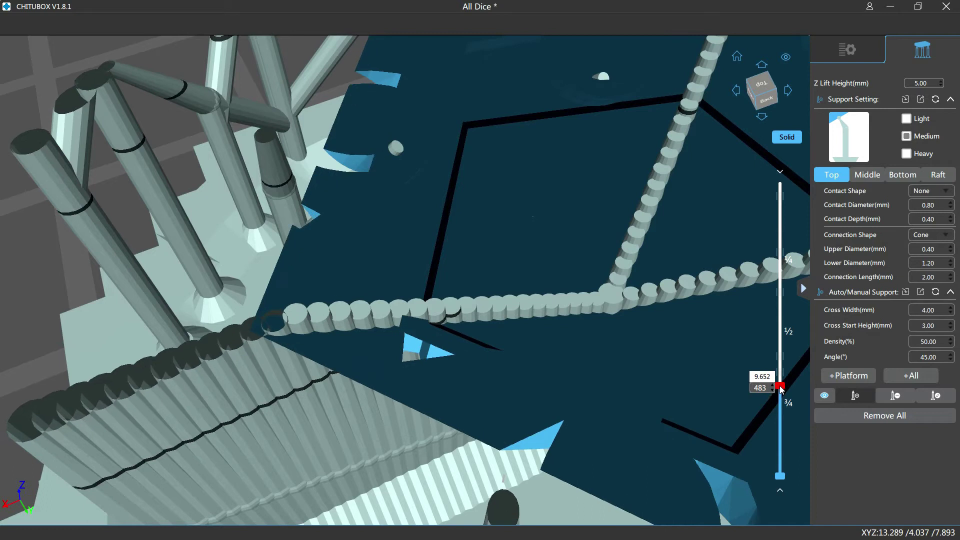
{"action": "scroll", "coordinate": [662, 382], "scroll_direction": "up", "scroll_amount": 4}
{"action": "scroll", "coordinate": [640, 391], "scroll_direction": "down", "scroll_amount": 3}
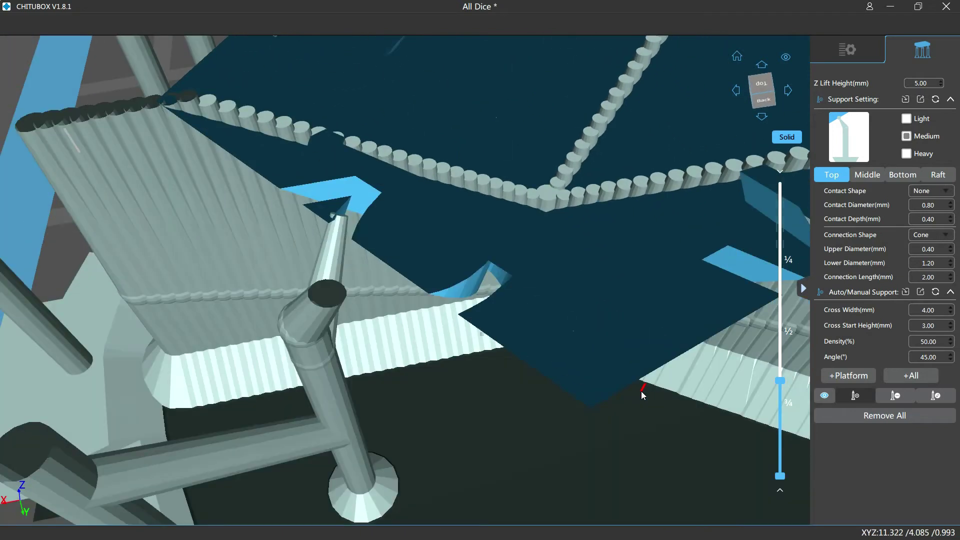
{"action": "scroll", "coordinate": [642, 393], "scroll_direction": "up", "scroll_amount": 5}
{"action": "scroll", "coordinate": [644, 395], "scroll_direction": "down", "scroll_amount": 3}
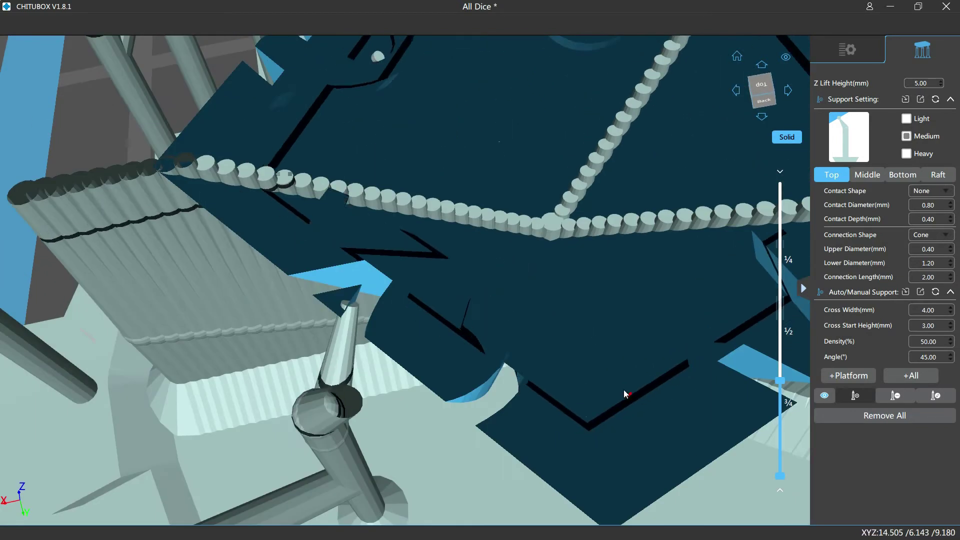
{"action": "scroll", "coordinate": [751, 343], "scroll_direction": "up", "scroll_amount": 3}
{"action": "left_click_drag", "start_coordinate": [779, 380], "coordinate": [785, 383]}
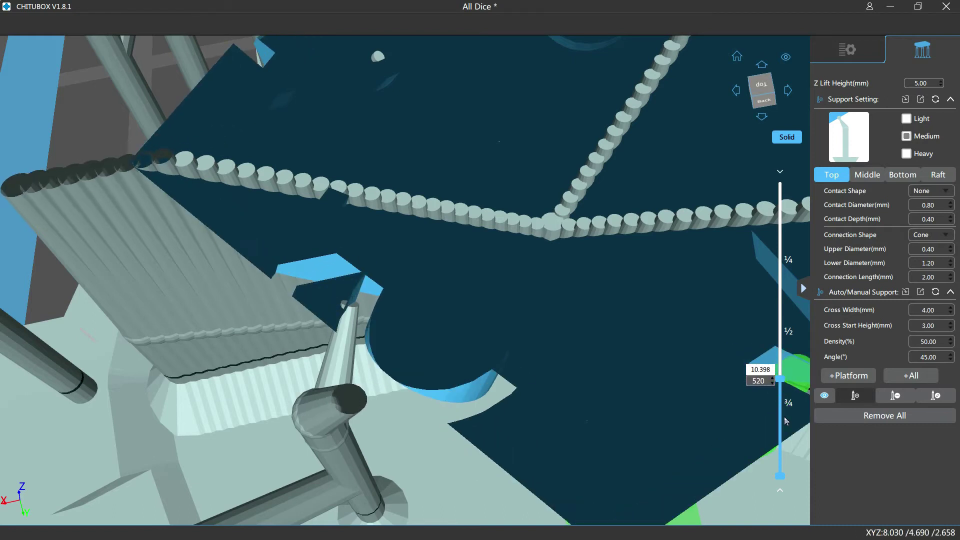
{"action": "scroll", "coordinate": [449, 347], "scroll_direction": "down", "scroll_amount": 10}
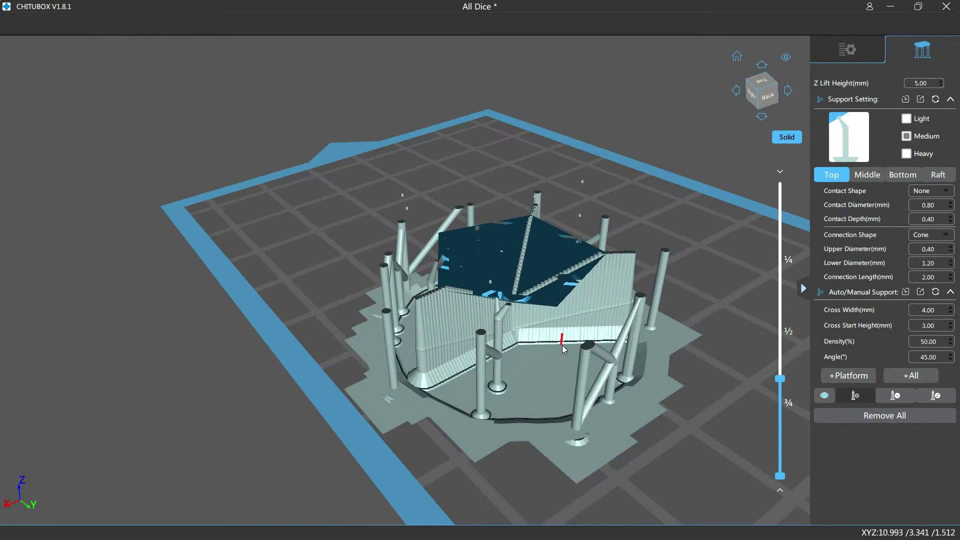
{"action": "right_click_drag", "start_coordinate": [562, 348], "coordinate": [586, 307]}
{"action": "scroll", "coordinate": [626, 191], "scroll_direction": "up", "scroll_amount": 5}
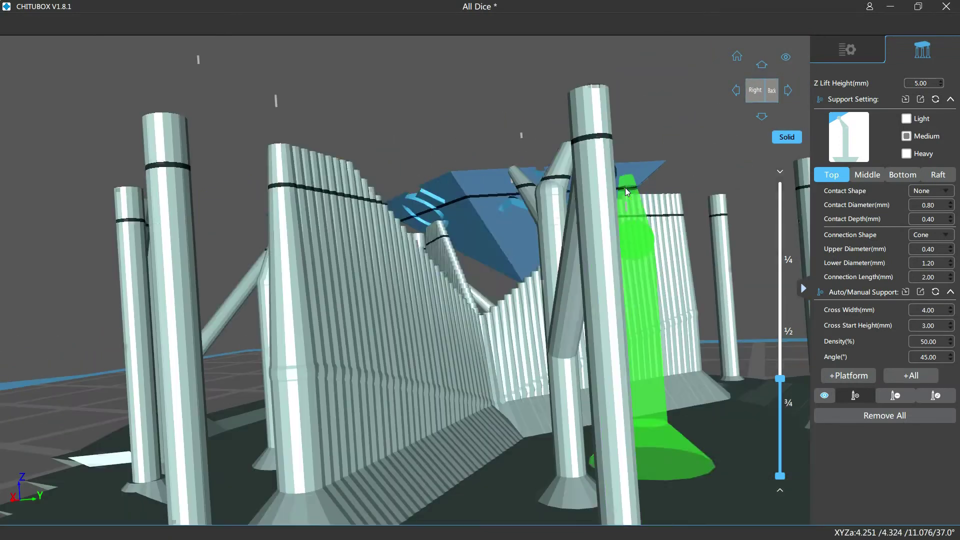
{"action": "scroll", "coordinate": [575, 209], "scroll_direction": "up", "scroll_amount": 5}
{"action": "scroll", "coordinate": [573, 207], "scroll_direction": "down", "scroll_amount": 5}
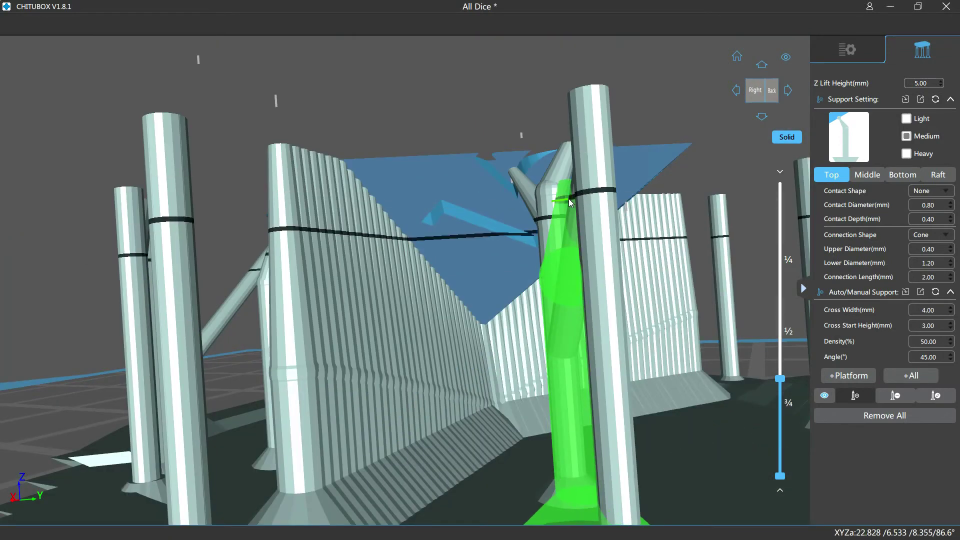
{"action": "scroll", "coordinate": [567, 193], "scroll_direction": "up", "scroll_amount": 3}
{"action": "scroll", "coordinate": [575, 191], "scroll_direction": "down", "scroll_amount": 3}
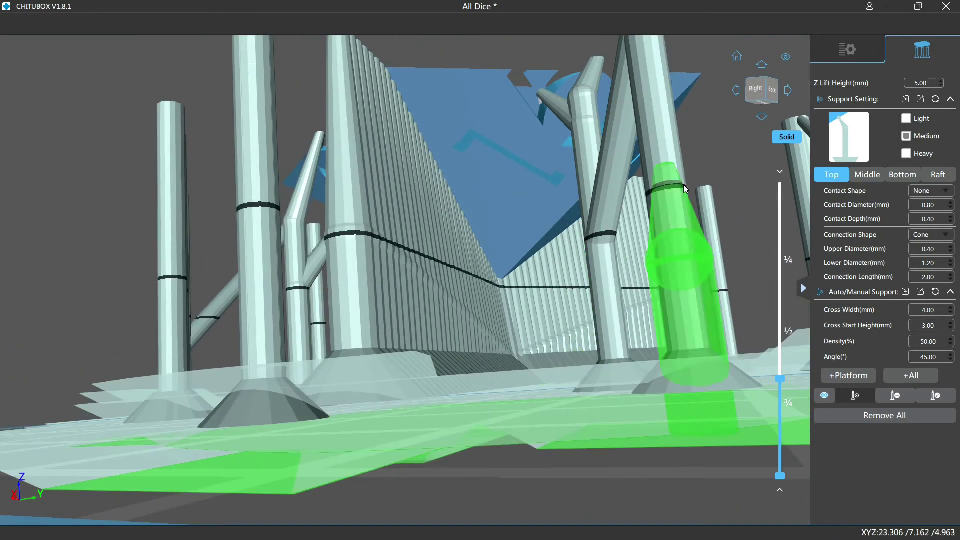
{"action": "left_click_drag", "start_coordinate": [779, 378], "coordinate": [780, 373]}
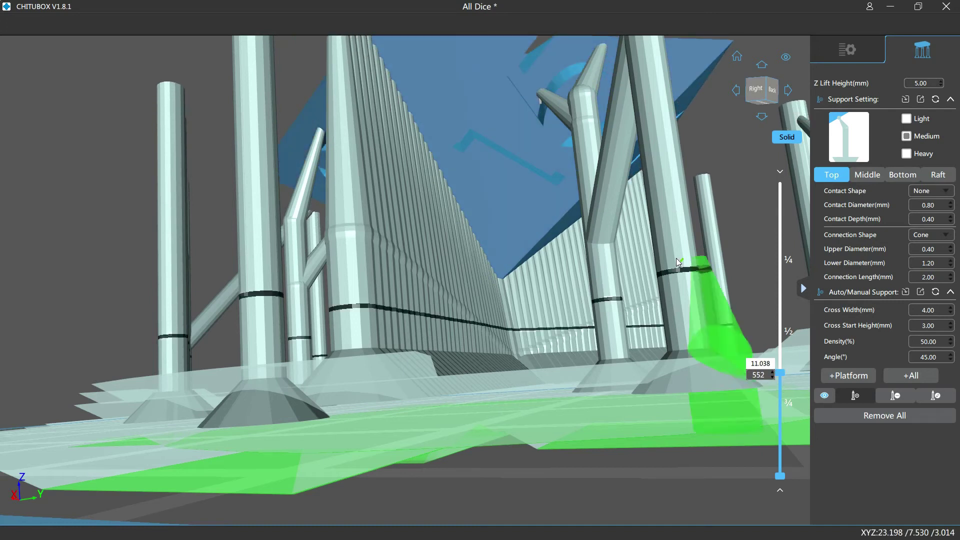
{"action": "scroll", "coordinate": [515, 225], "scroll_direction": "down", "scroll_amount": 5}
{"action": "left_click_drag", "start_coordinate": [605, 122], "coordinate": [514, 236]}
{"action": "scroll", "coordinate": [503, 212], "scroll_direction": "up", "scroll_amount": 5}
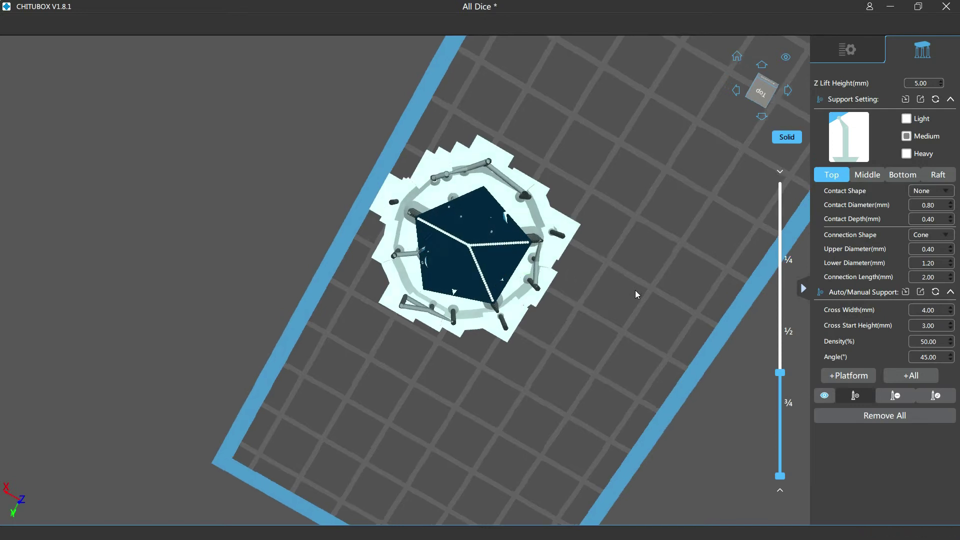
Inspect the D20's supports from back, left and above, briefly slicing off its top.
{"action": "left_click_drag", "start_coordinate": [636, 293], "coordinate": [772, 256]}
{"action": "left_click_drag", "start_coordinate": [630, 250], "coordinate": [241, 238]}
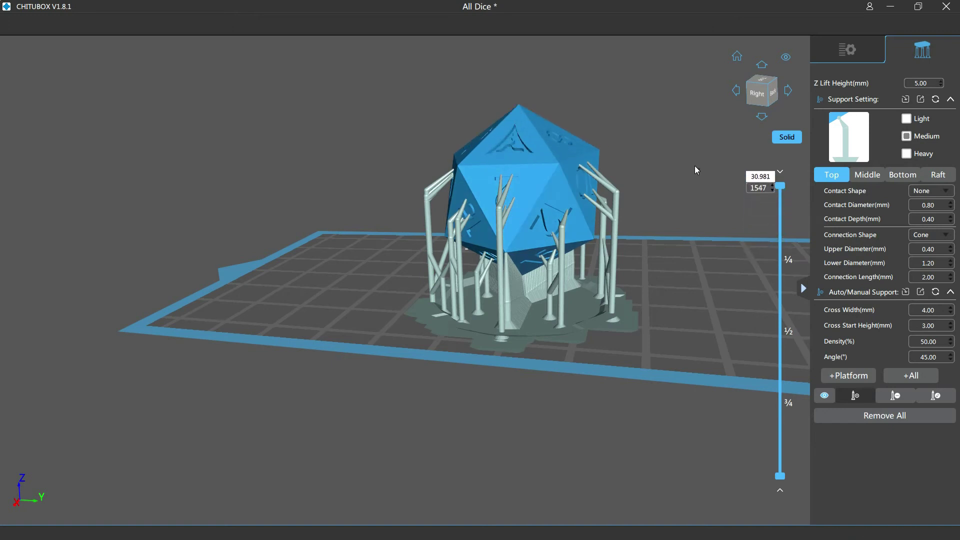
{"action": "left_click_drag", "start_coordinate": [695, 166], "coordinate": [525, 197]}
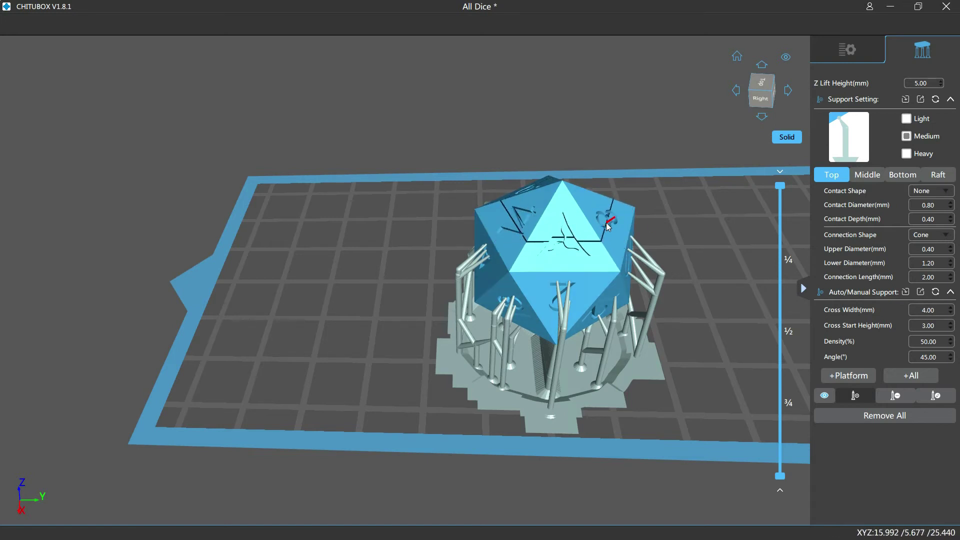
{"action": "right_click_drag", "start_coordinate": [630, 248], "coordinate": [649, 260]}
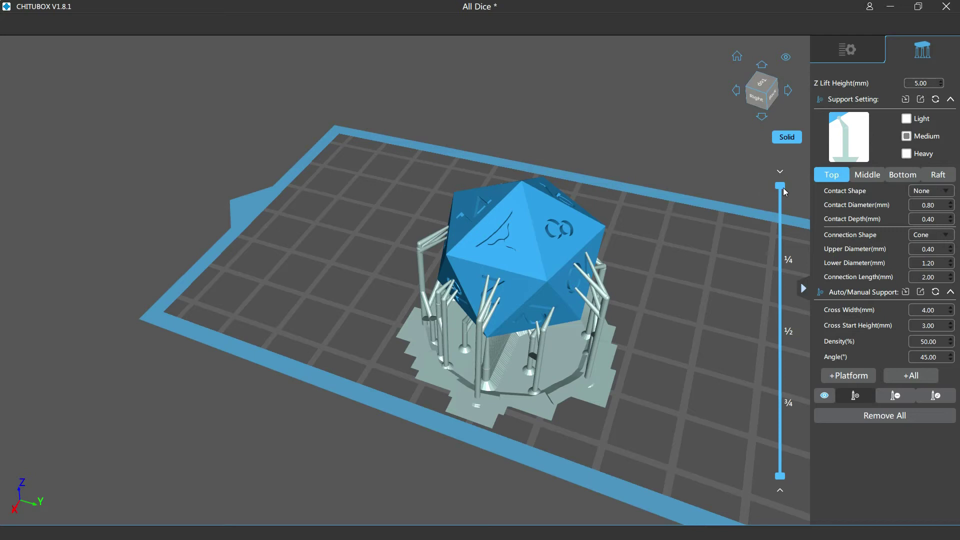
{"action": "left_click_drag", "start_coordinate": [782, 191], "coordinate": [779, 243]}
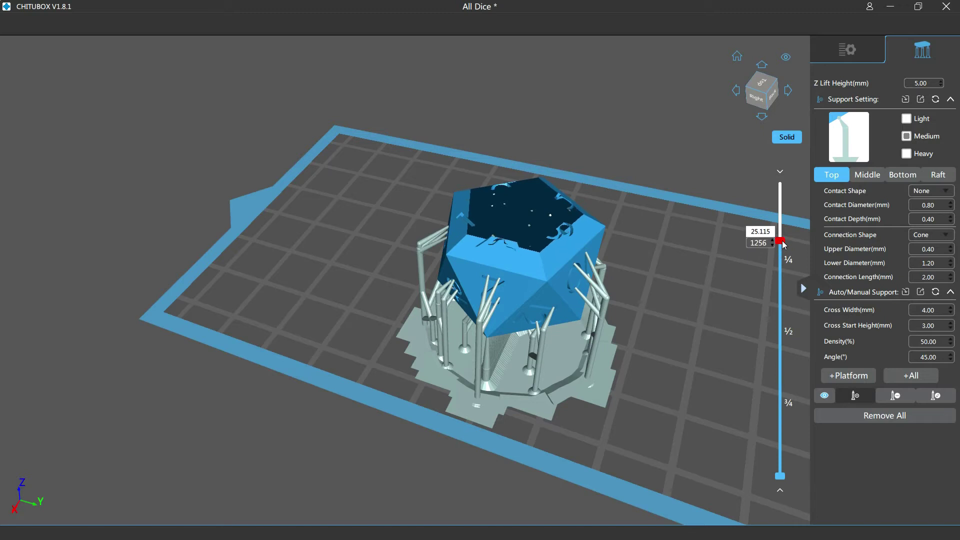
{"action": "left_click_drag", "start_coordinate": [789, 238], "coordinate": [809, 197]}
{"action": "mouse_move", "coordinate": [775, 206]}
{"action": "right_mouse_down"}
{"action": "mouse_move", "coordinate": [693, 291]}
{"action": "mouse_move", "coordinate": [713, 276]}
{"action": "mouse_move", "coordinate": [653, 308]}
{"action": "mouse_move", "coordinate": [791, 217]}
{"action": "right_mouse_up"}
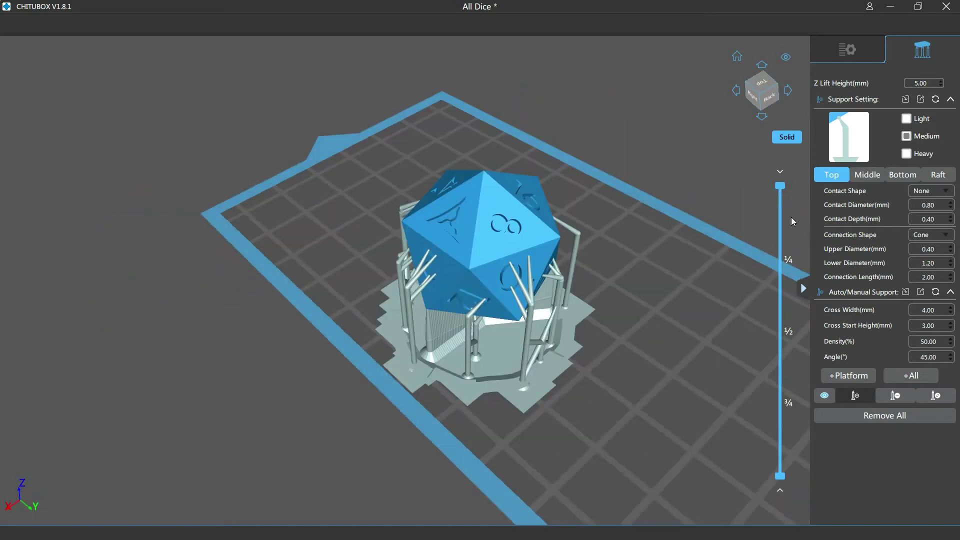
Return to the file list overview of all seven dice and open the print settings.
{"action": "left_click", "coordinate": [848, 54]}
{"action": "scroll", "coordinate": [638, 263], "scroll_direction": "down", "scroll_amount": 4}
{"action": "right_click_drag", "start_coordinate": [641, 169], "coordinate": [529, 202]}
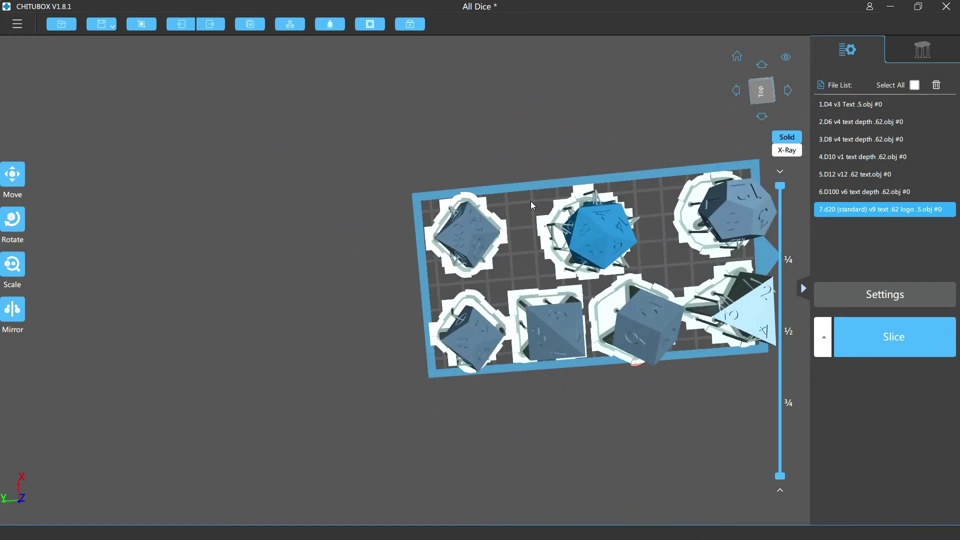
{"action": "left_click", "coordinate": [892, 300]}
{"action": "left_click_drag", "start_coordinate": [549, 127], "coordinate": [377, 91]}
{"action": "left_click", "coordinate": [311, 143]}
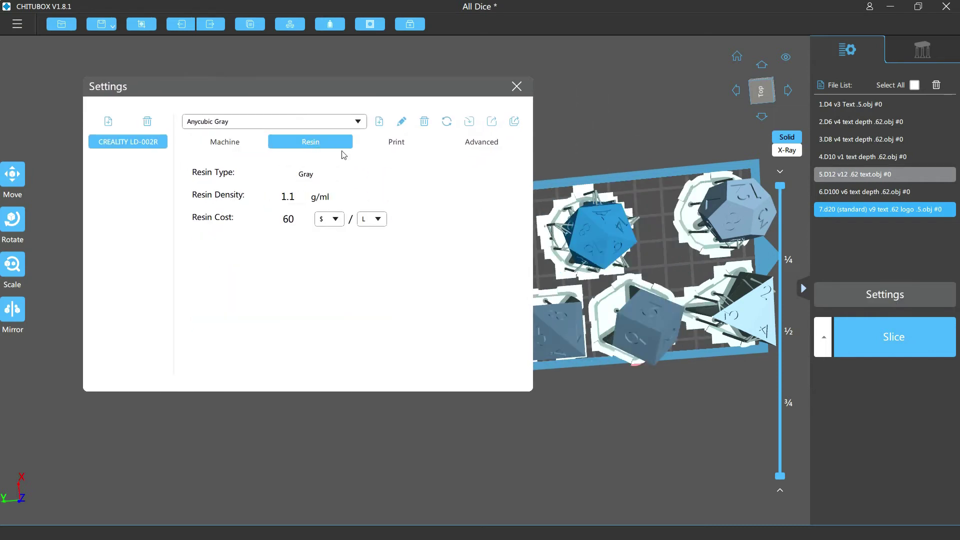
{"action": "left_click", "coordinate": [419, 147]}
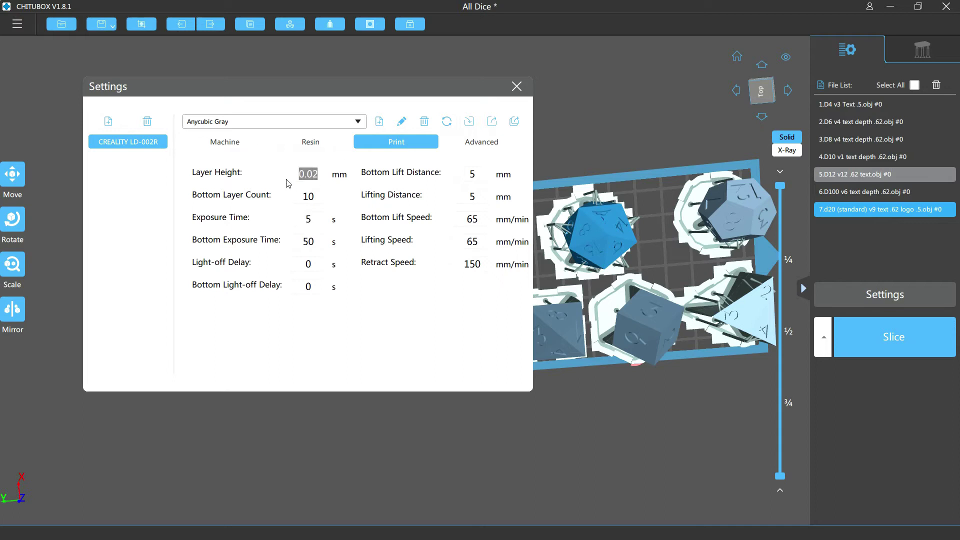
{"action": "left_click", "coordinate": [226, 144]}
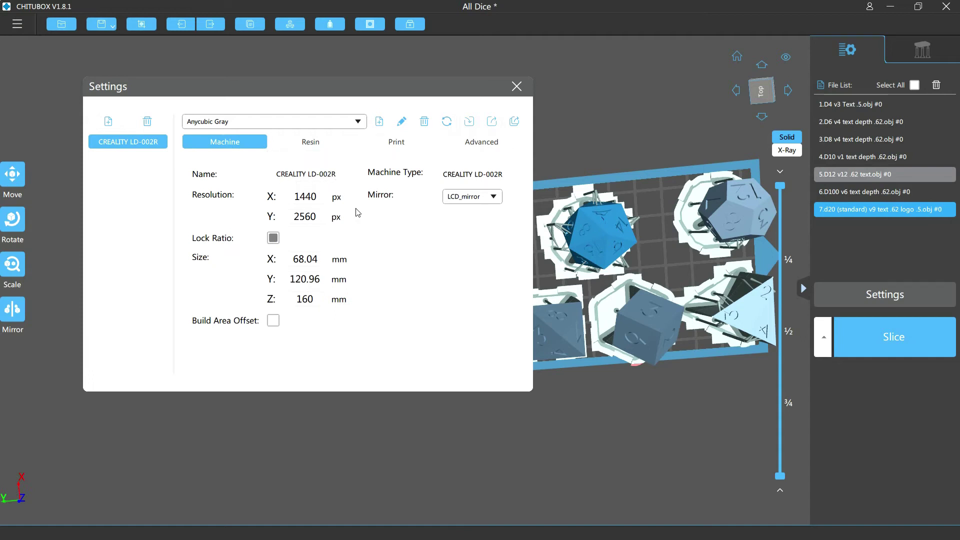
{"action": "left_click", "coordinate": [334, 150]}
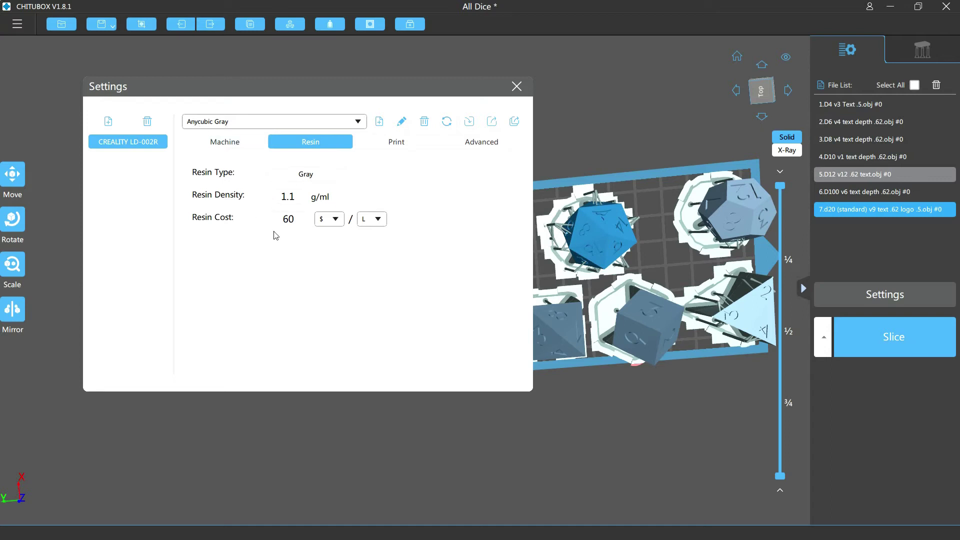
{"action": "left_click", "coordinate": [404, 150]}
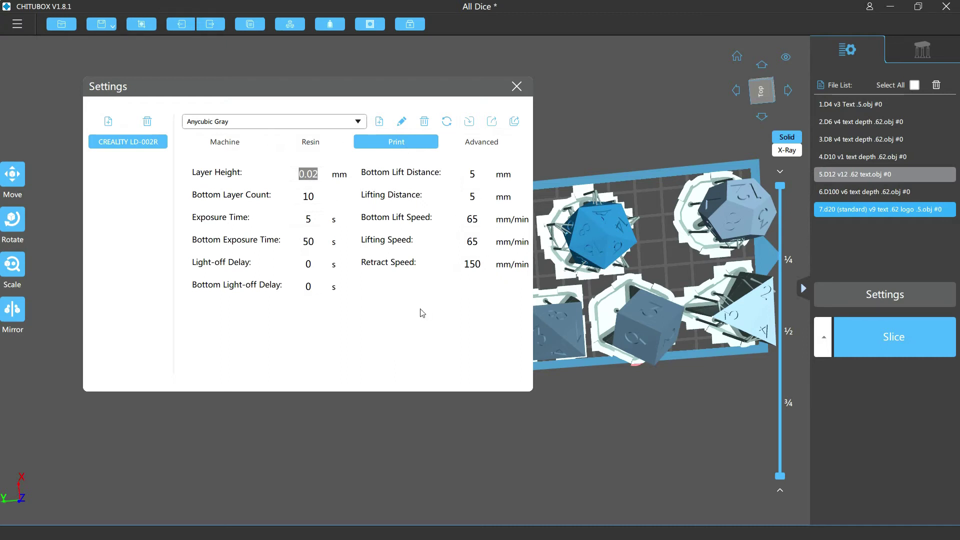
Close the printer settings, try slicing, and cancel at the Out Of Bounds warning.
{"action": "left_click", "coordinate": [522, 89]}
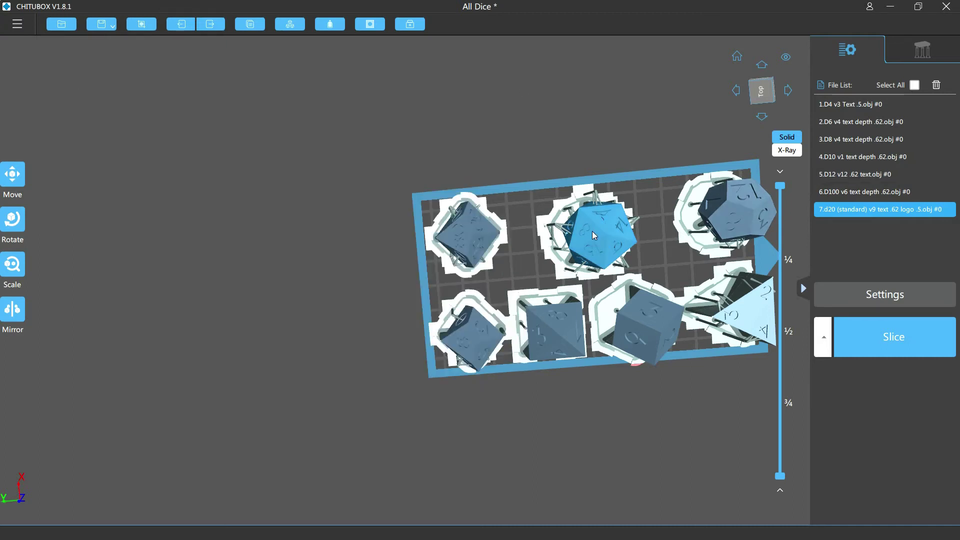
{"action": "left_click", "coordinate": [909, 344]}
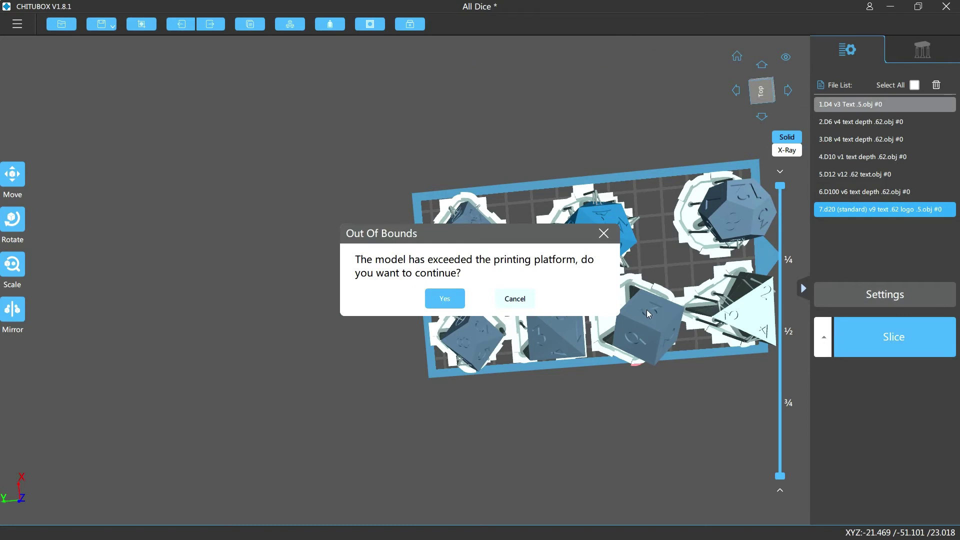
{"action": "left_click", "coordinate": [515, 299]}
From a top view, shift the D20 up and left on the plate, then select the D6.
{"action": "left_click_drag", "start_coordinate": [520, 300], "coordinate": [367, 354]}
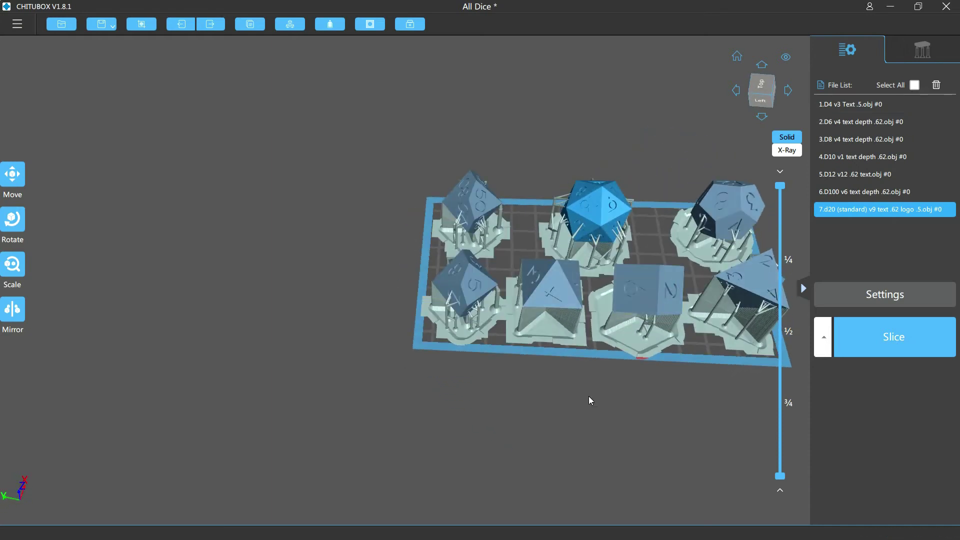
{"action": "left_click_drag", "start_coordinate": [589, 400], "coordinate": [608, 411]}
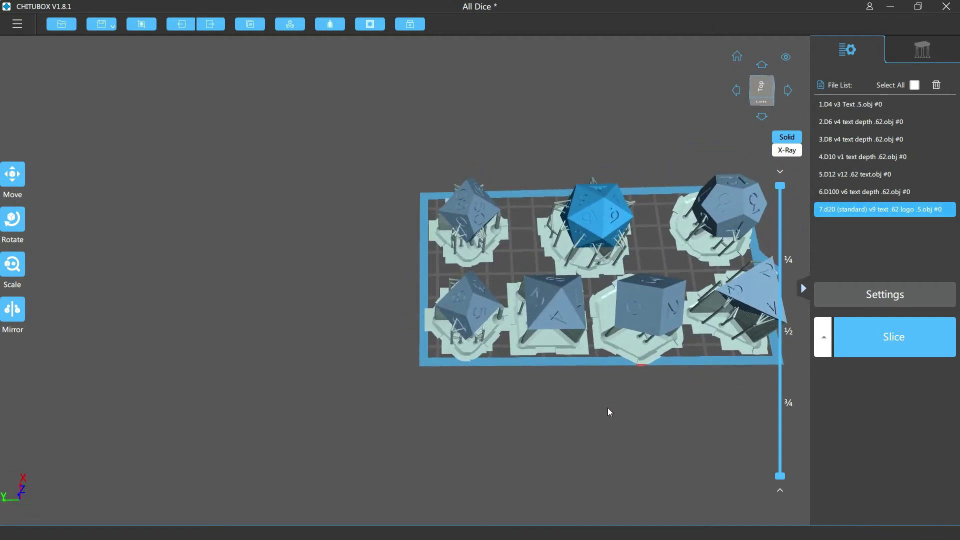
{"action": "left_click_drag", "start_coordinate": [658, 317], "coordinate": [622, 337]}
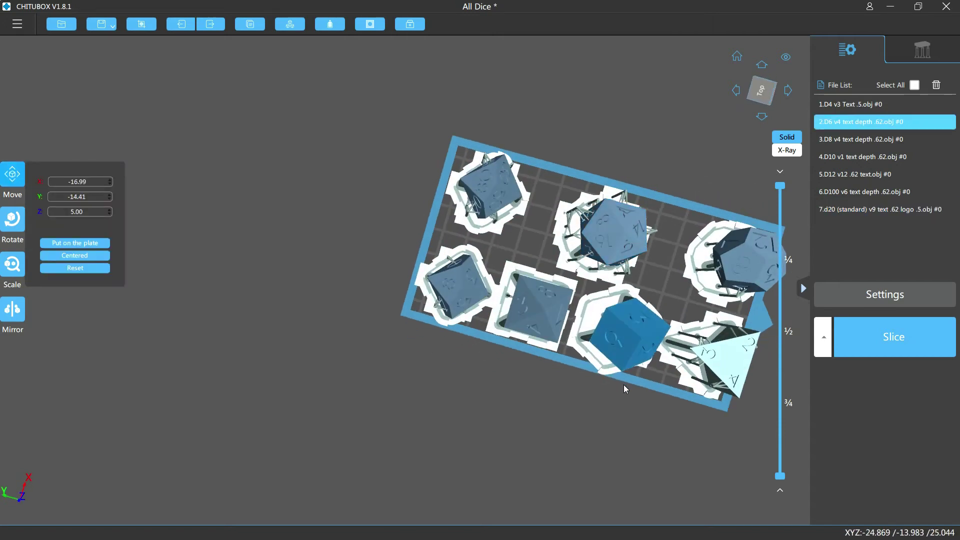
{"action": "left_click_drag", "start_coordinate": [623, 385], "coordinate": [628, 302]}
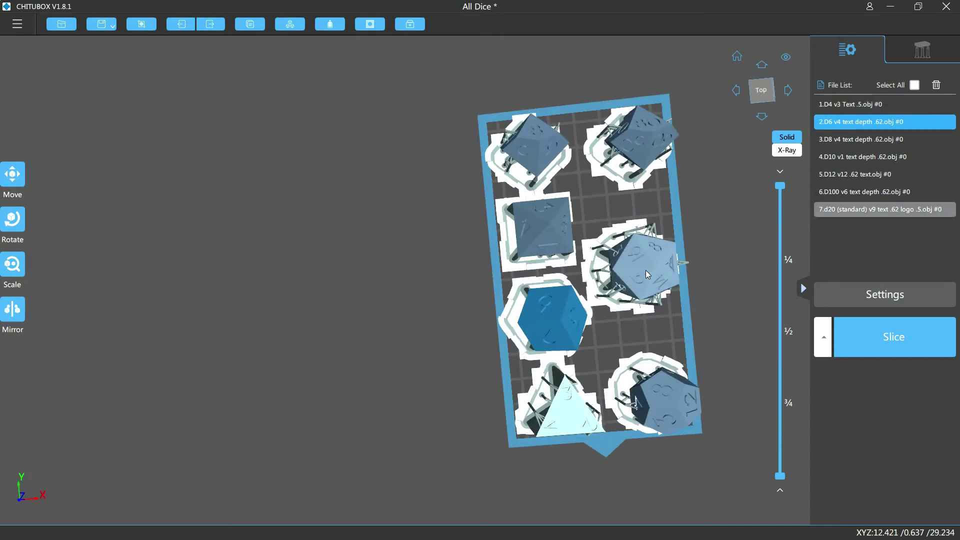
{"action": "left_click_drag", "start_coordinate": [646, 270], "coordinate": [637, 259]}
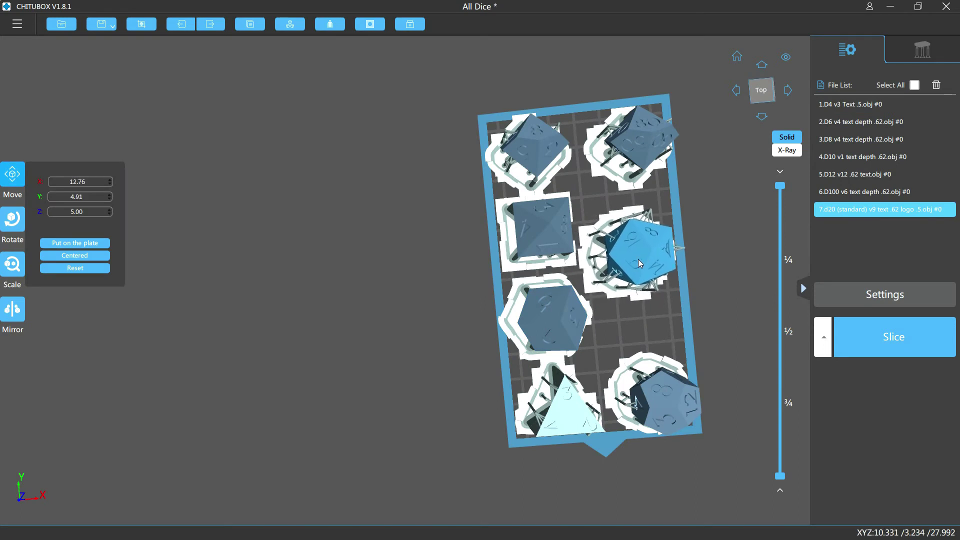
{"action": "left_click_drag", "start_coordinate": [627, 319], "coordinate": [621, 353]}
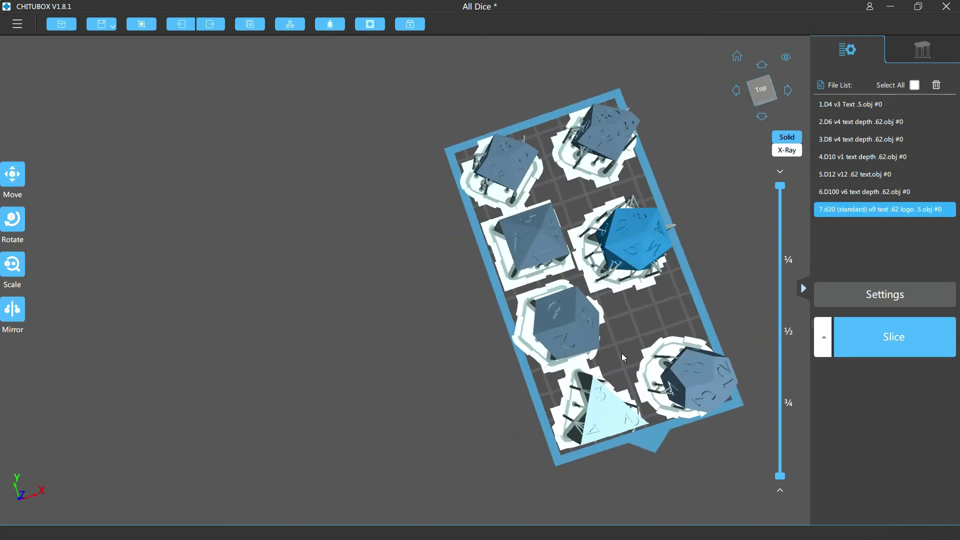
{"action": "left_click", "coordinate": [575, 320]}
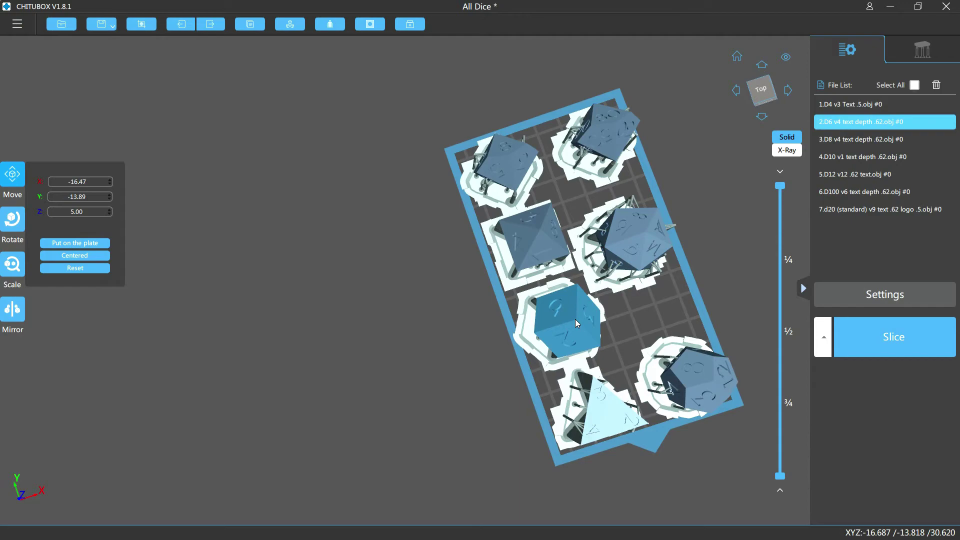